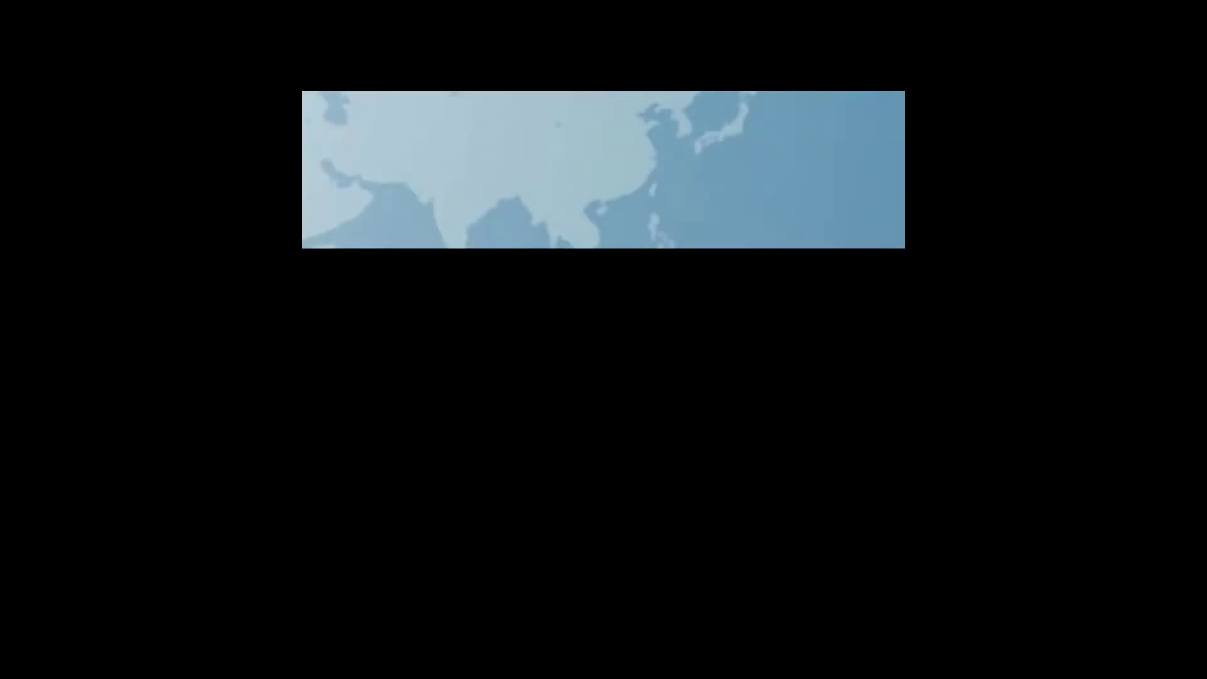
{"action": "left_click", "coordinate": [412, 75]}
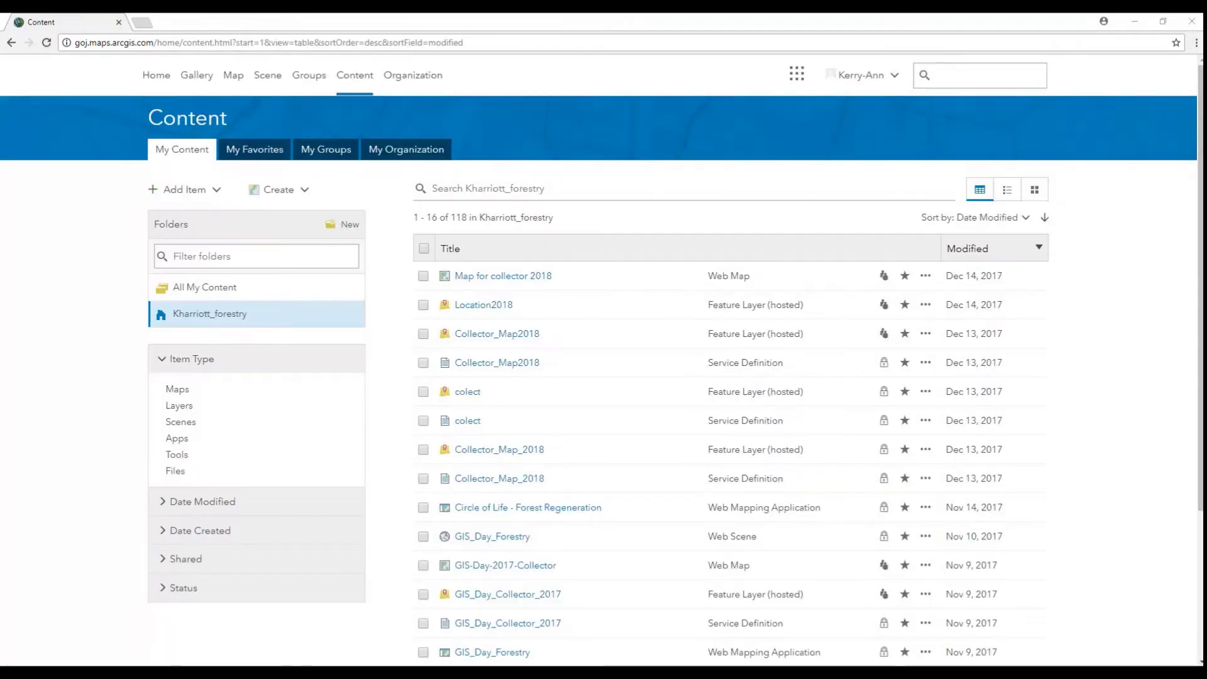
Open the "Map for collector 2018" web map in Map Viewer.
{"action": "left_click", "coordinate": [925, 275]}
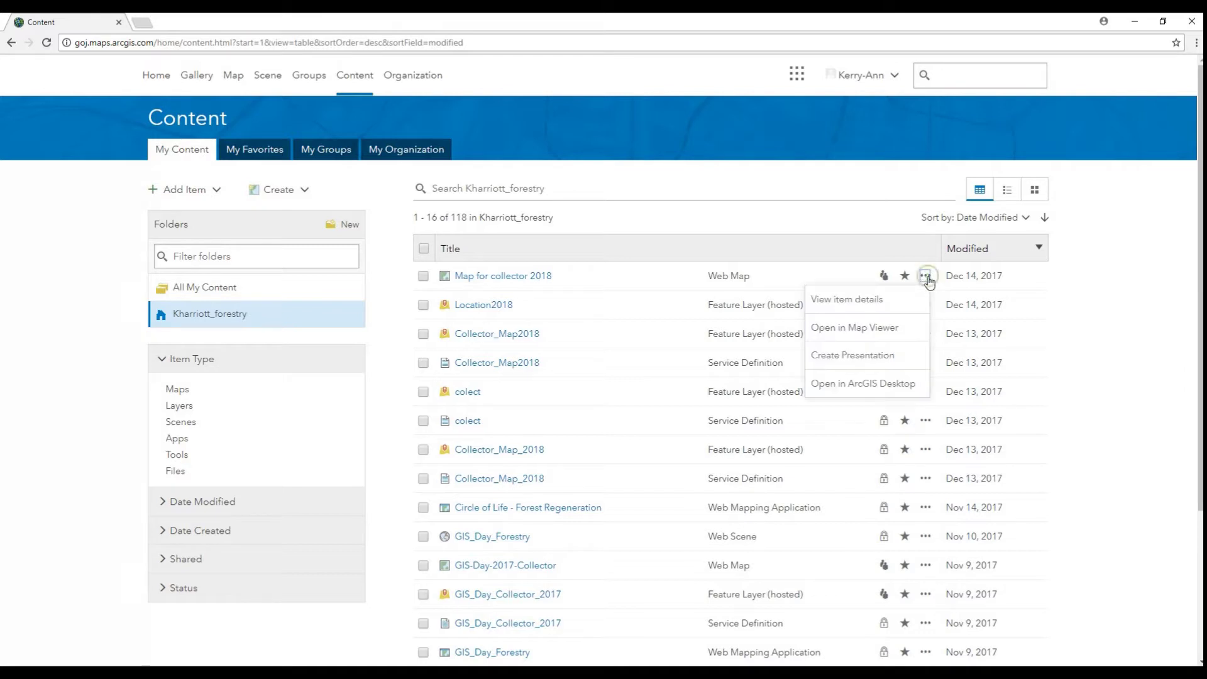
{"action": "left_click", "coordinate": [889, 327]}
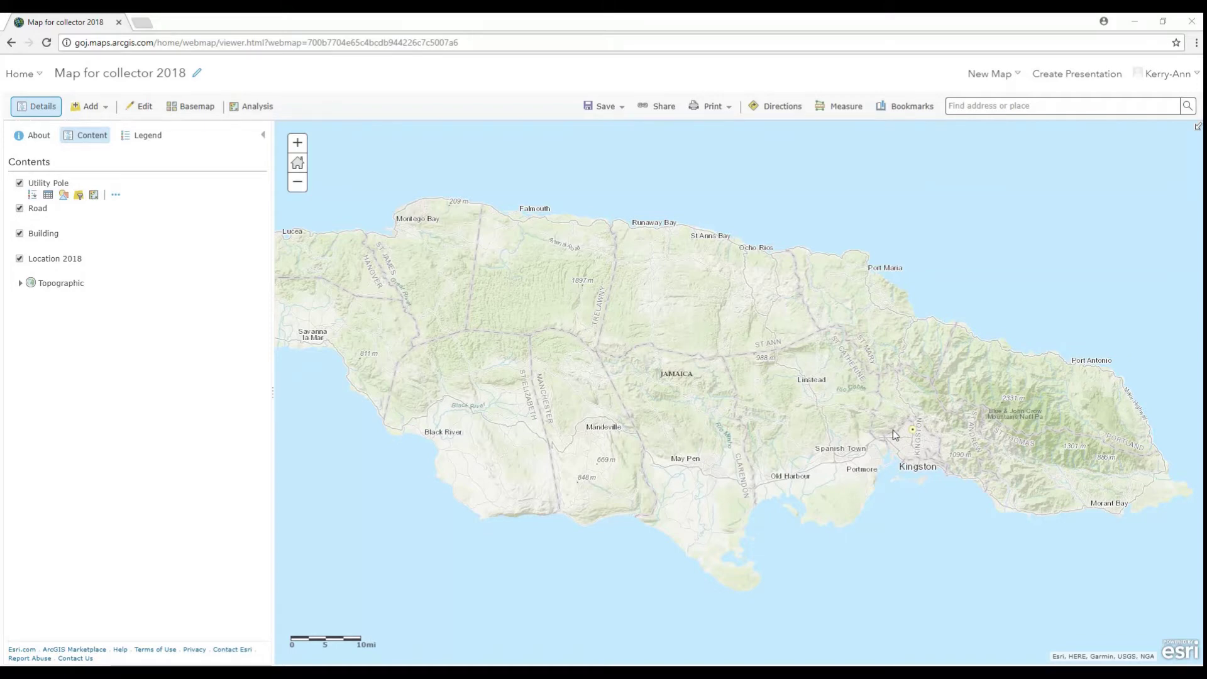
Start the Extract Data analysis and choose the Utility Pole layer to extract.
{"action": "left_click_drag", "start_coordinate": [903, 443], "coordinate": [832, 394]}
{"action": "scroll", "coordinate": [852, 398], "scroll_direction": "up", "scroll_amount": 2}
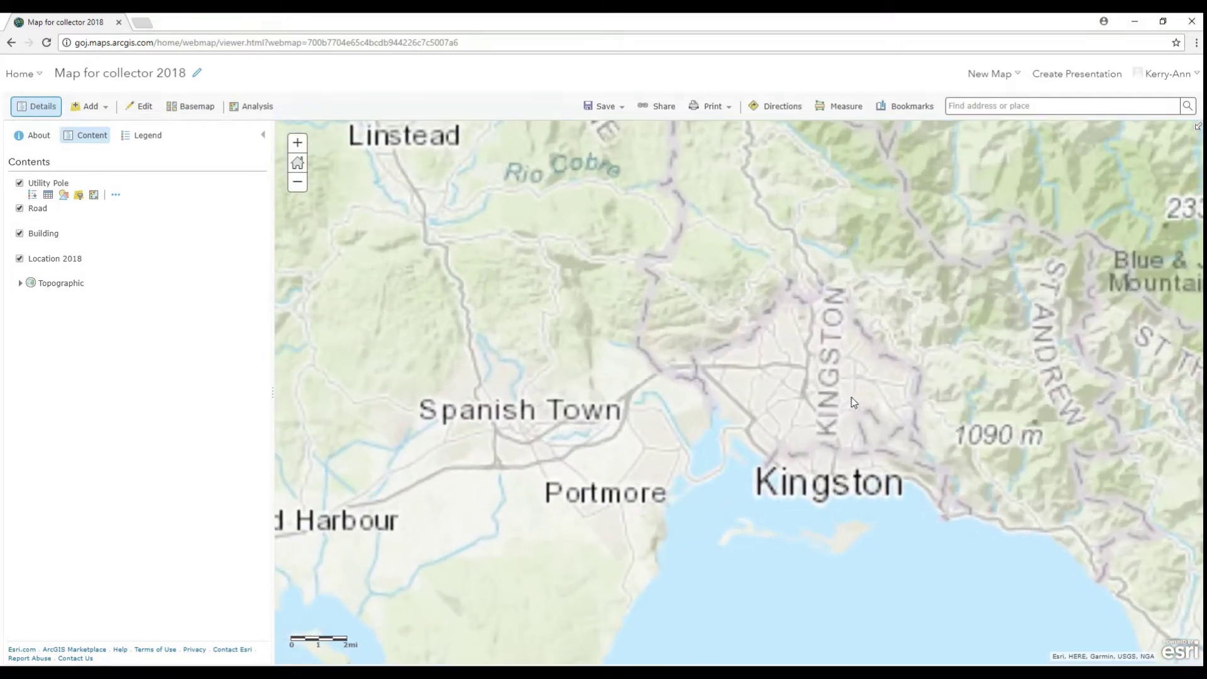
{"action": "scroll", "coordinate": [853, 396], "scroll_direction": "up", "scroll_amount": 1}
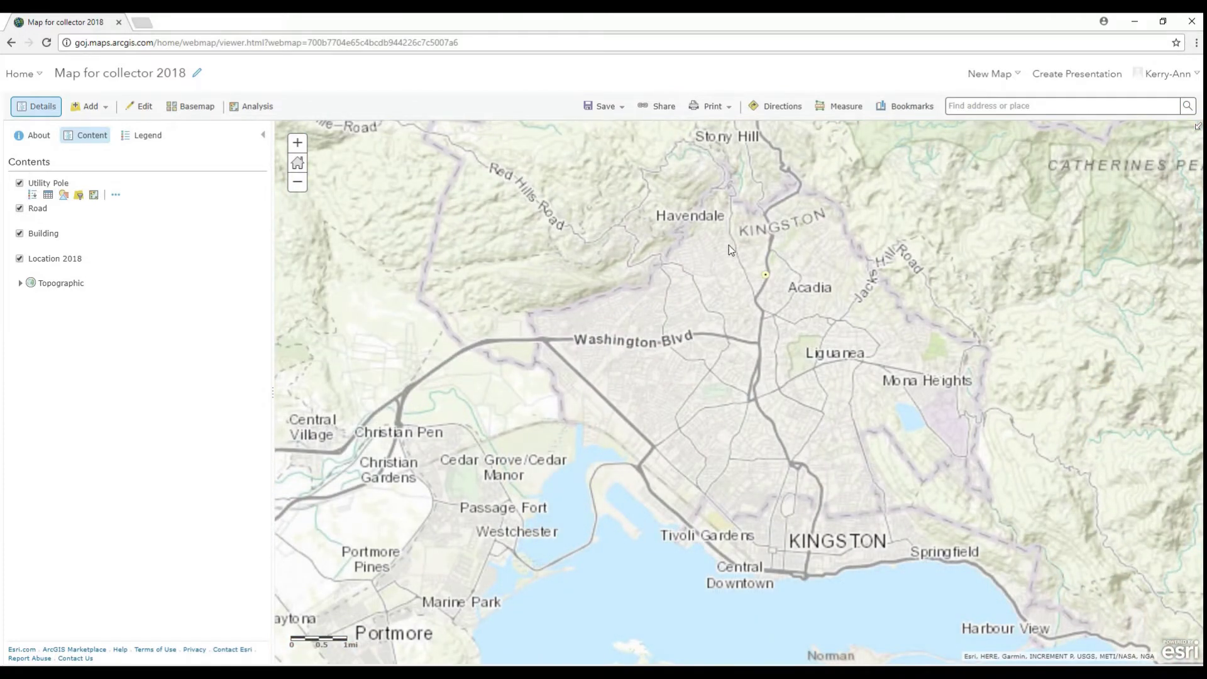
{"action": "left_click", "coordinate": [241, 113]}
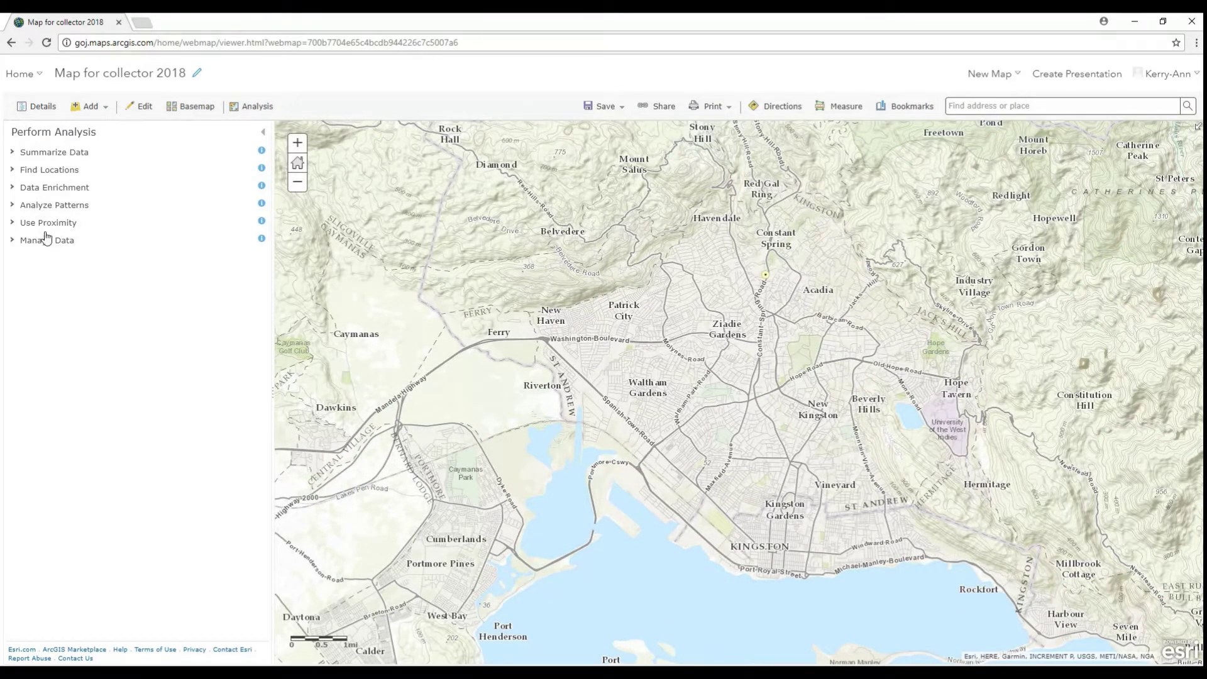
{"action": "left_click", "coordinate": [39, 246]}
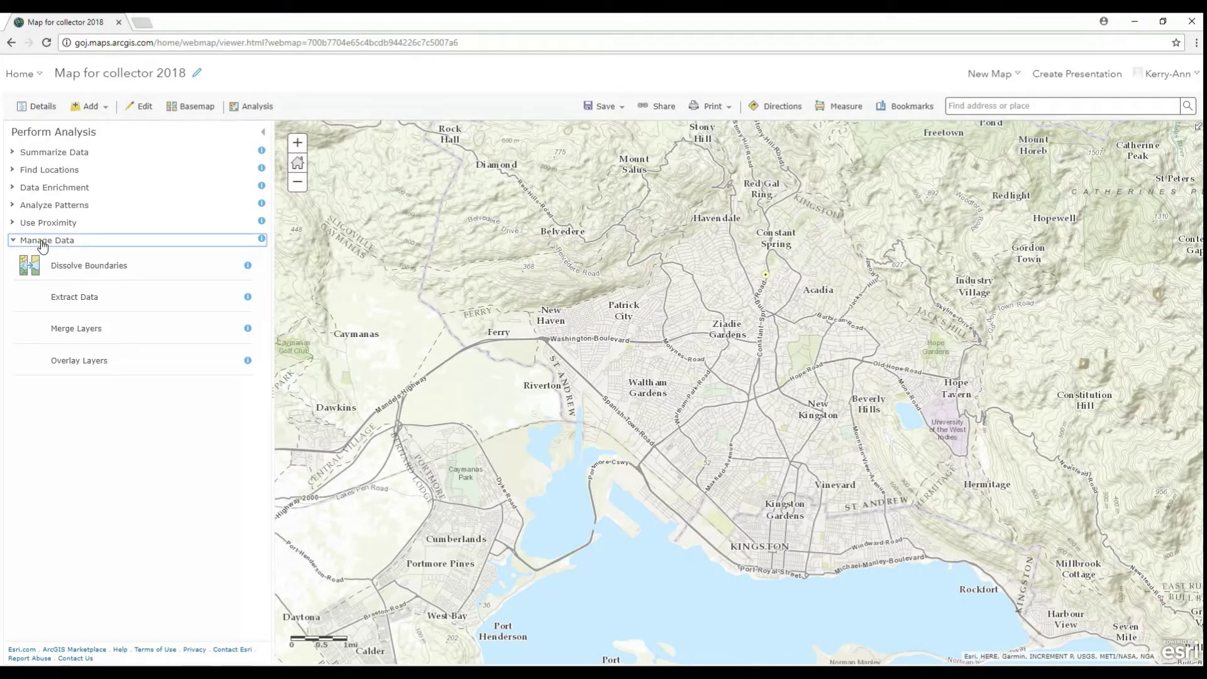
{"action": "left_click", "coordinate": [87, 299]}
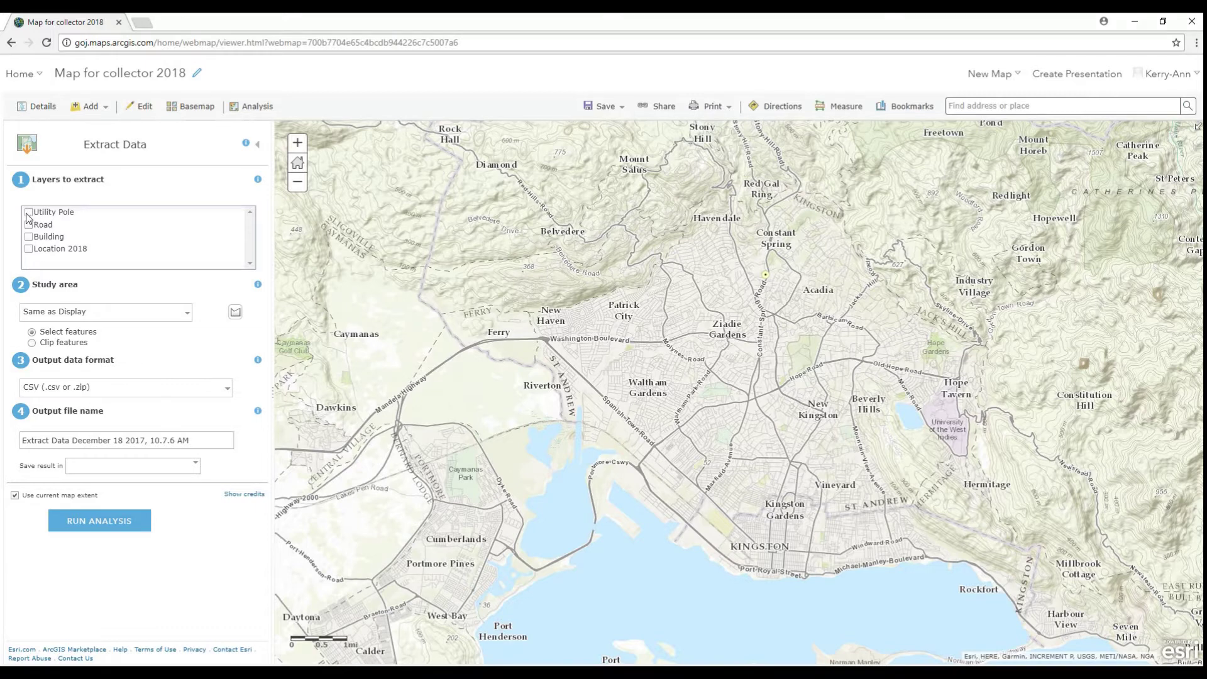
{"action": "left_click", "coordinate": [29, 213]}
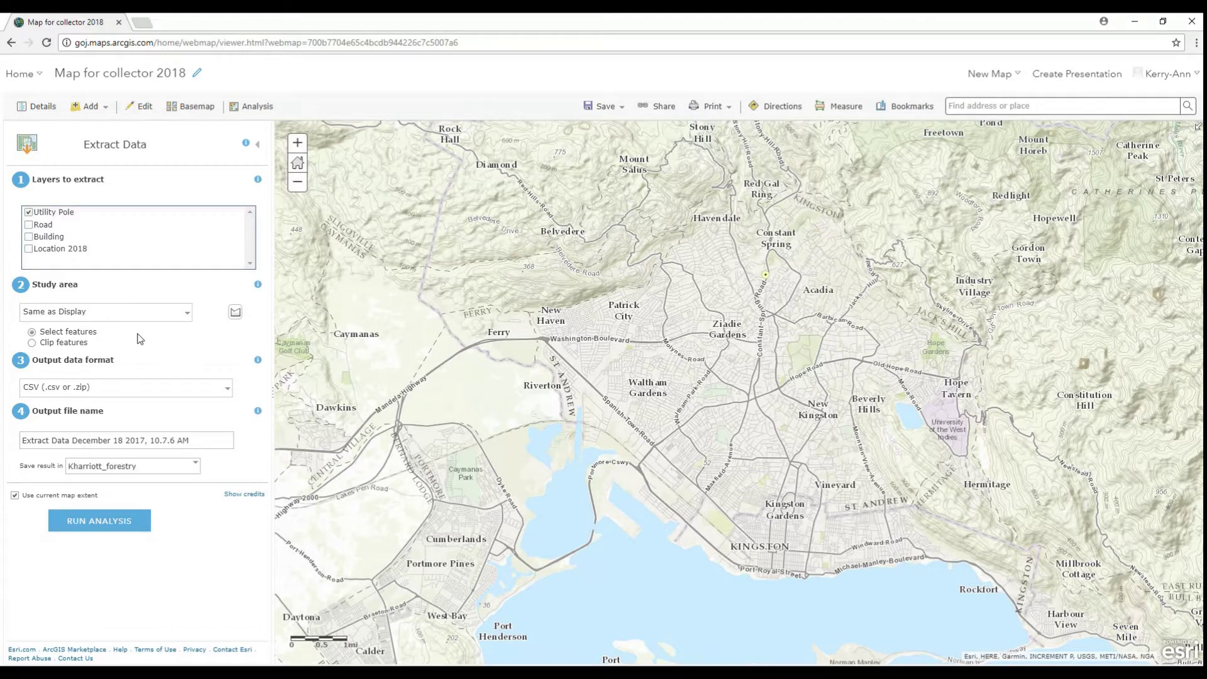
Draw a four-sided study area boundary on the map enclosing Constant Spring, Acadia and Ziadie Gardens.
{"action": "left_click", "coordinate": [188, 318]}
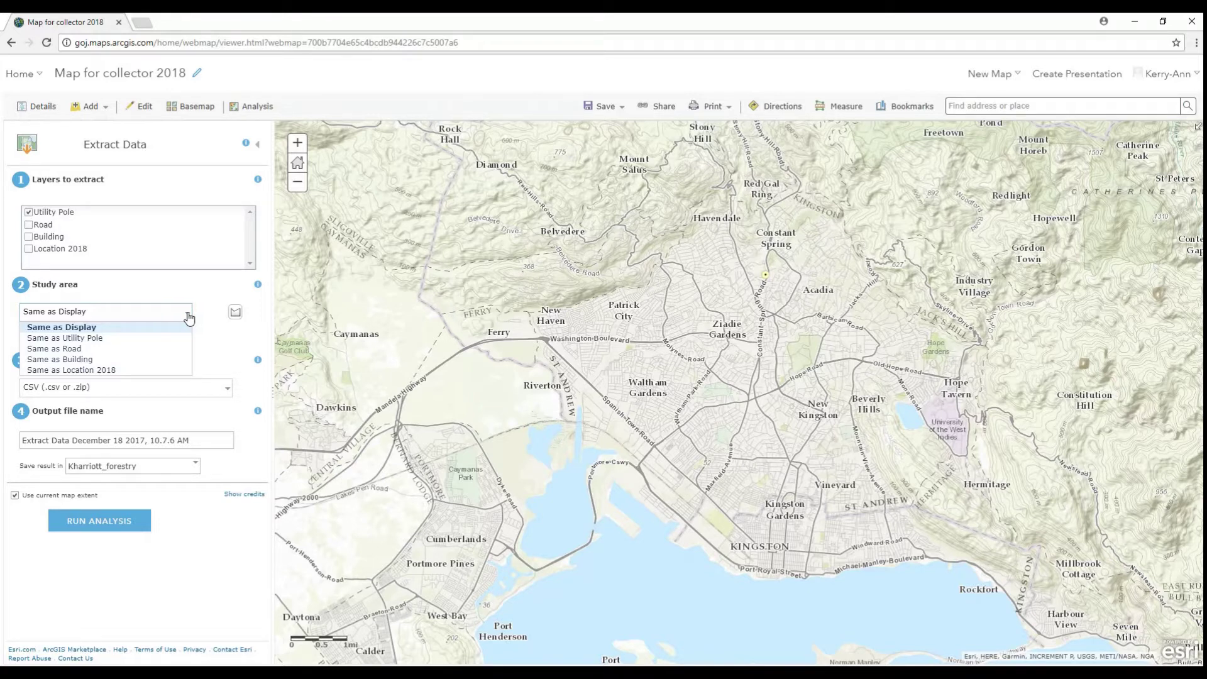
{"action": "left_click", "coordinate": [188, 317]}
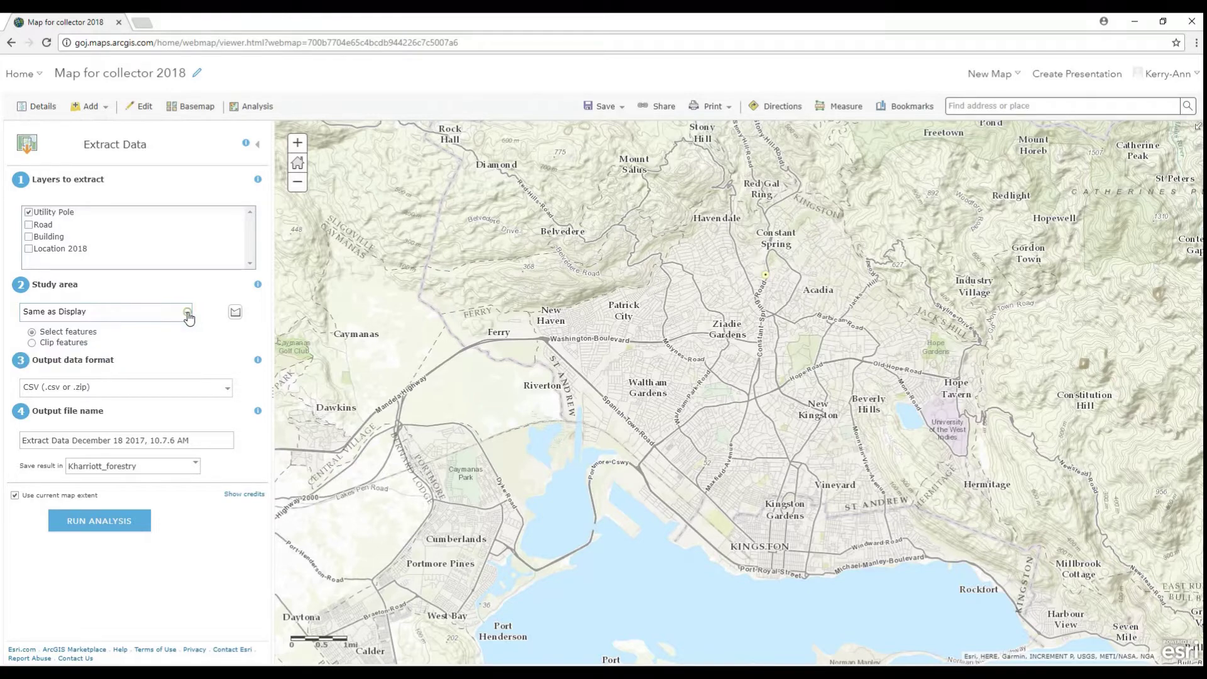
{"action": "left_click", "coordinate": [236, 312]}
{"action": "left_click", "coordinate": [703, 235]}
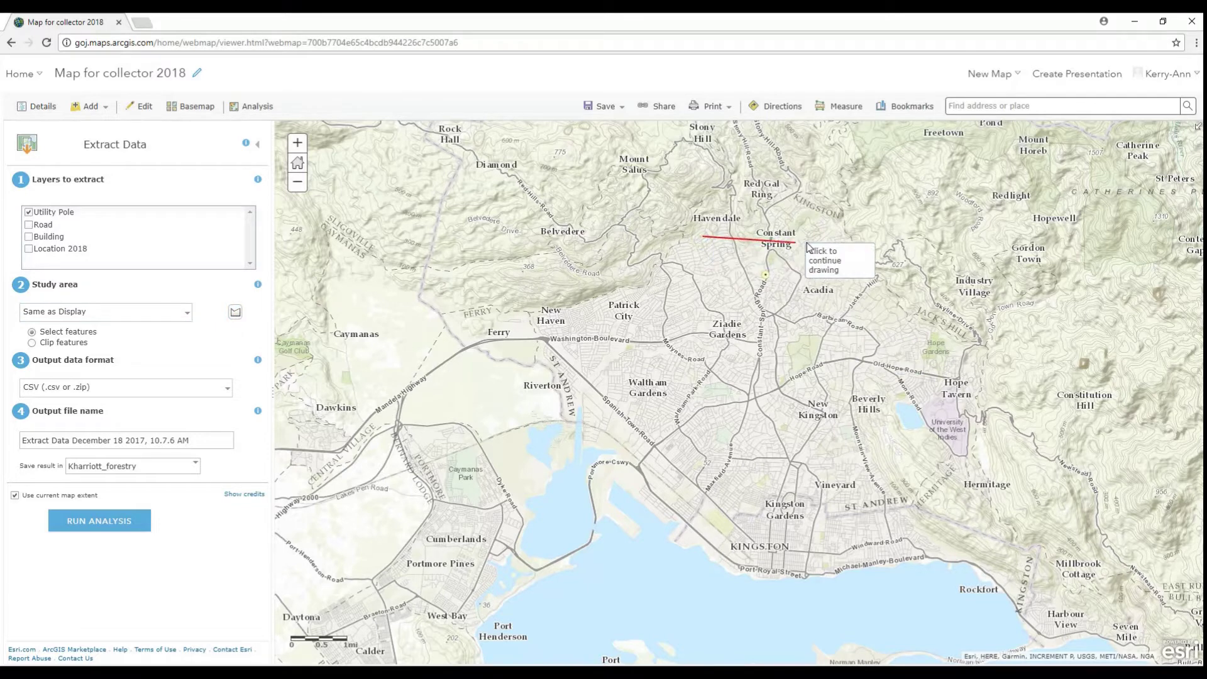
{"action": "left_click", "coordinate": [848, 235]}
{"action": "left_click", "coordinate": [852, 355]}
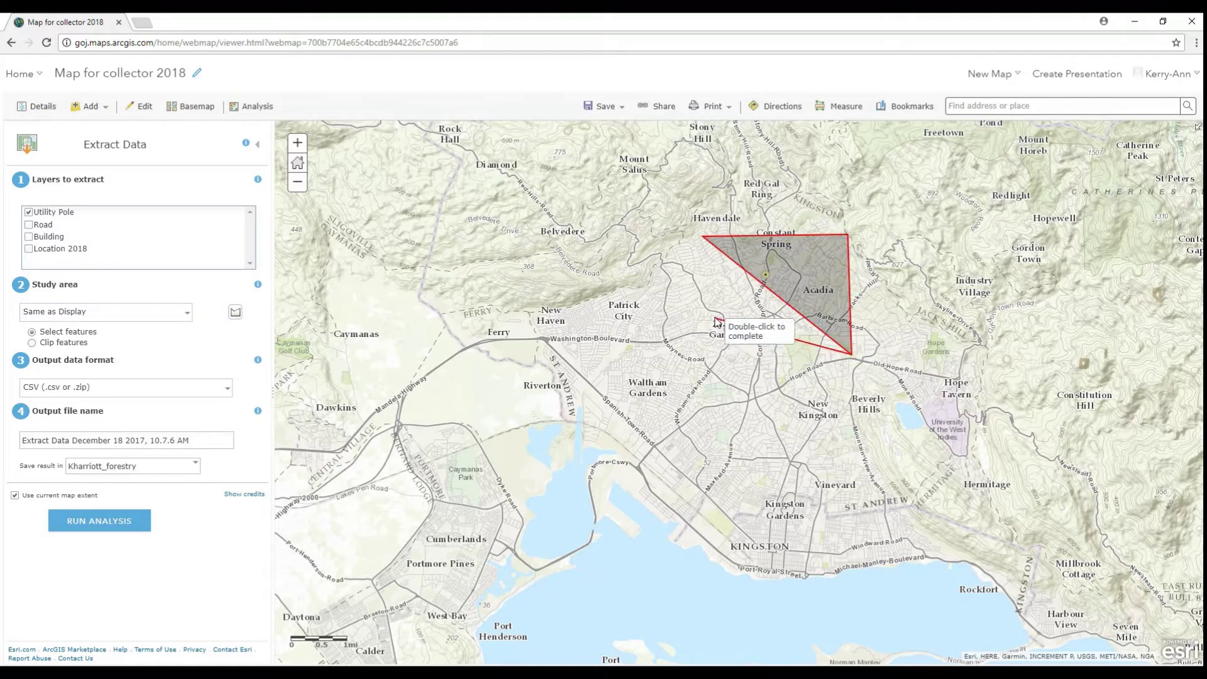
{"action": "double_click", "coordinate": [696, 346]}
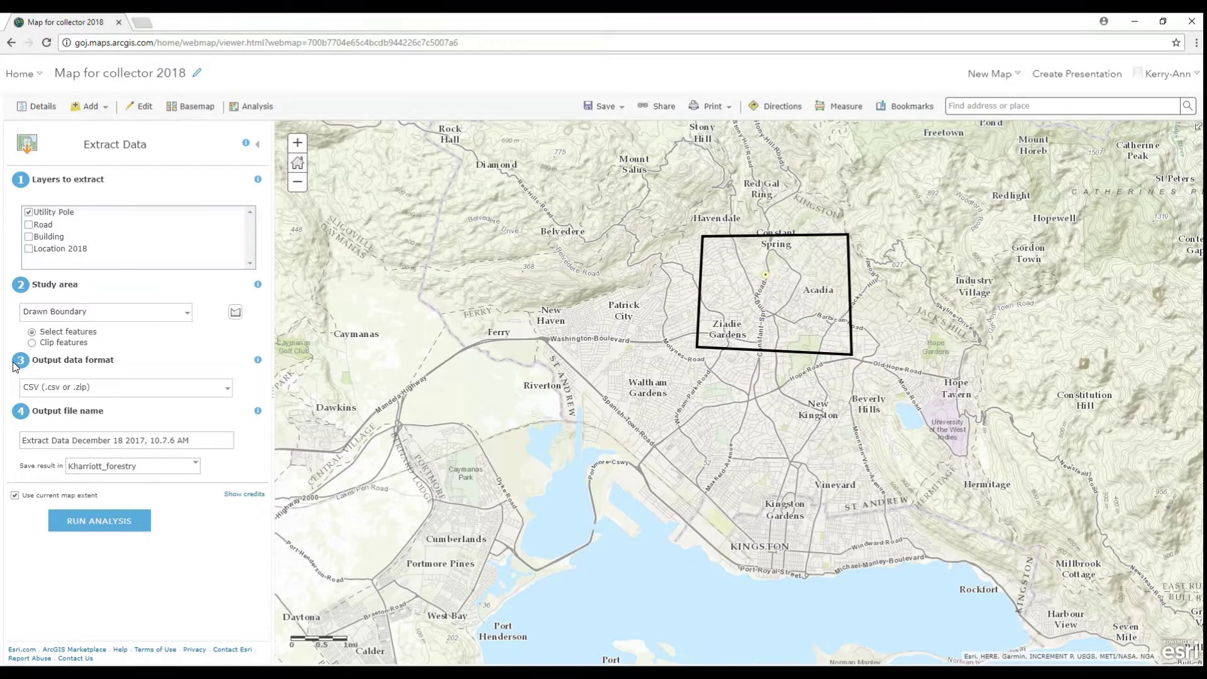
Run the extraction with the output file named Utility_repair in Shapefile (.zip) format.
{"action": "triple_click", "coordinate": [195, 442]}
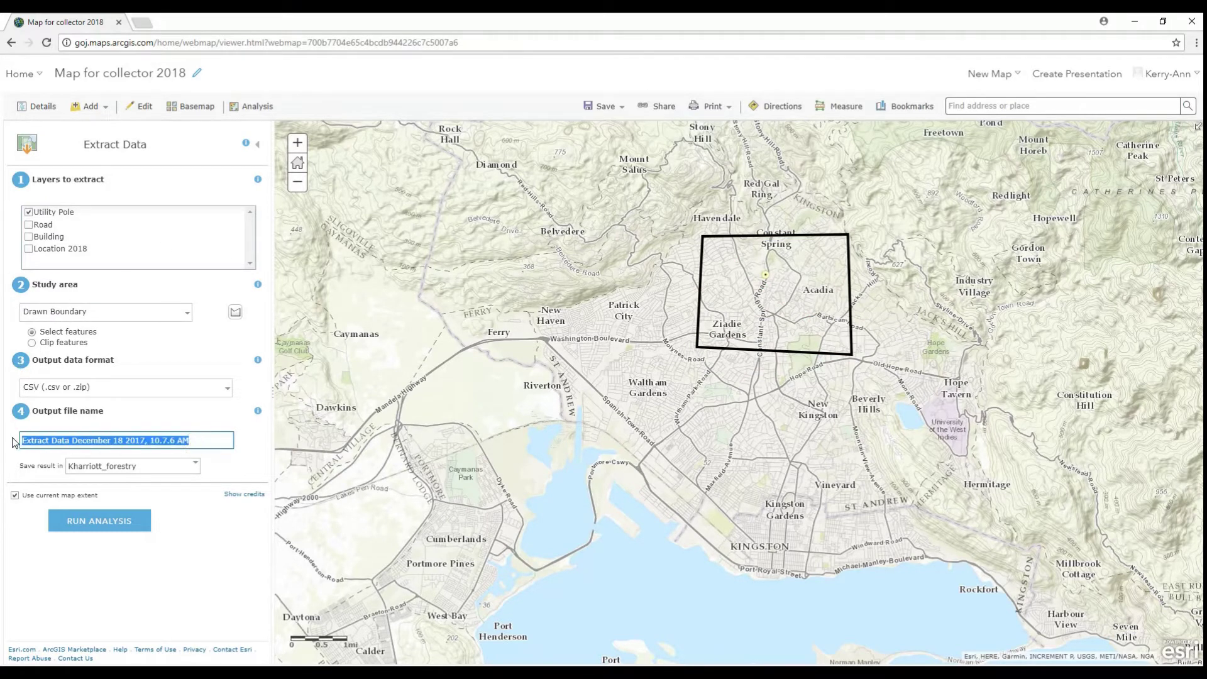
{"action": "type", "text": "Utility_repair"}
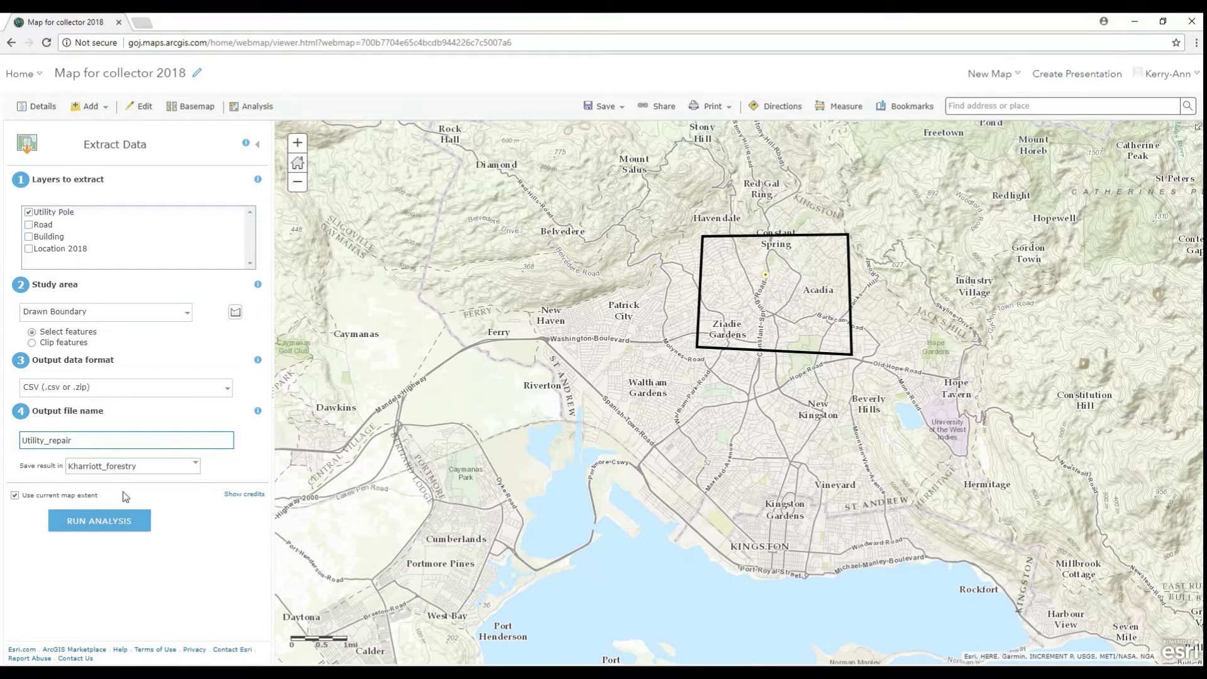
{"action": "left_click", "coordinate": [118, 388]}
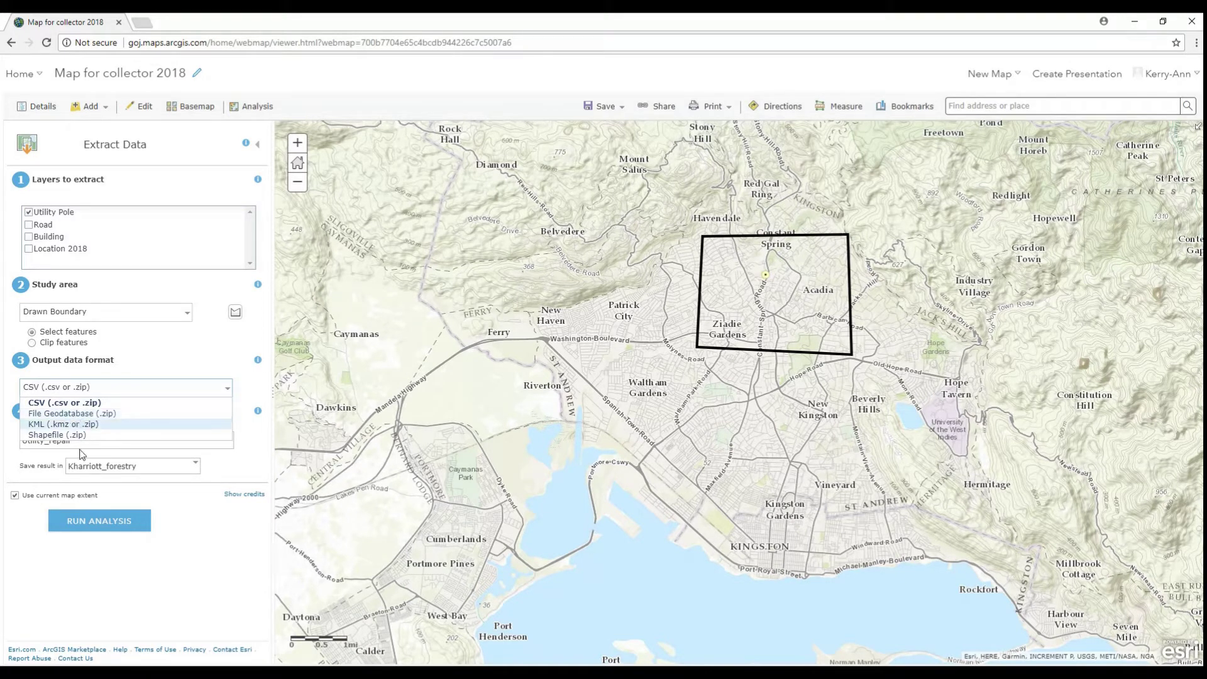
{"action": "left_click", "coordinate": [65, 436]}
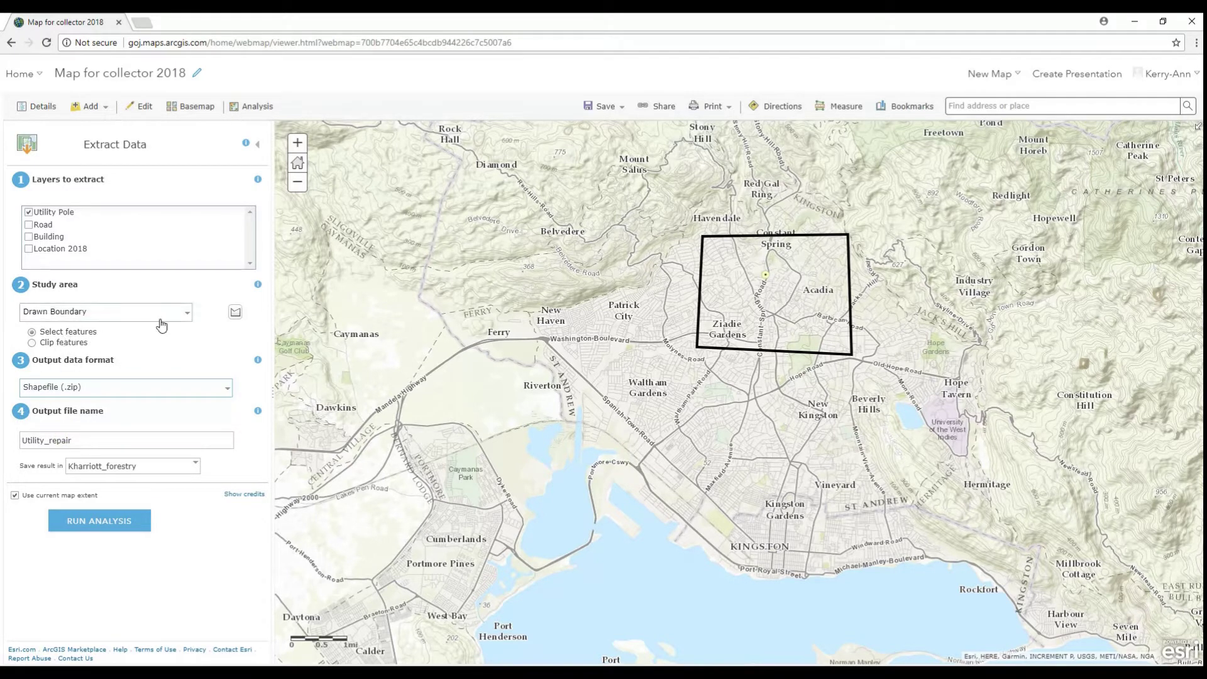
{"action": "left_click", "coordinate": [106, 522]}
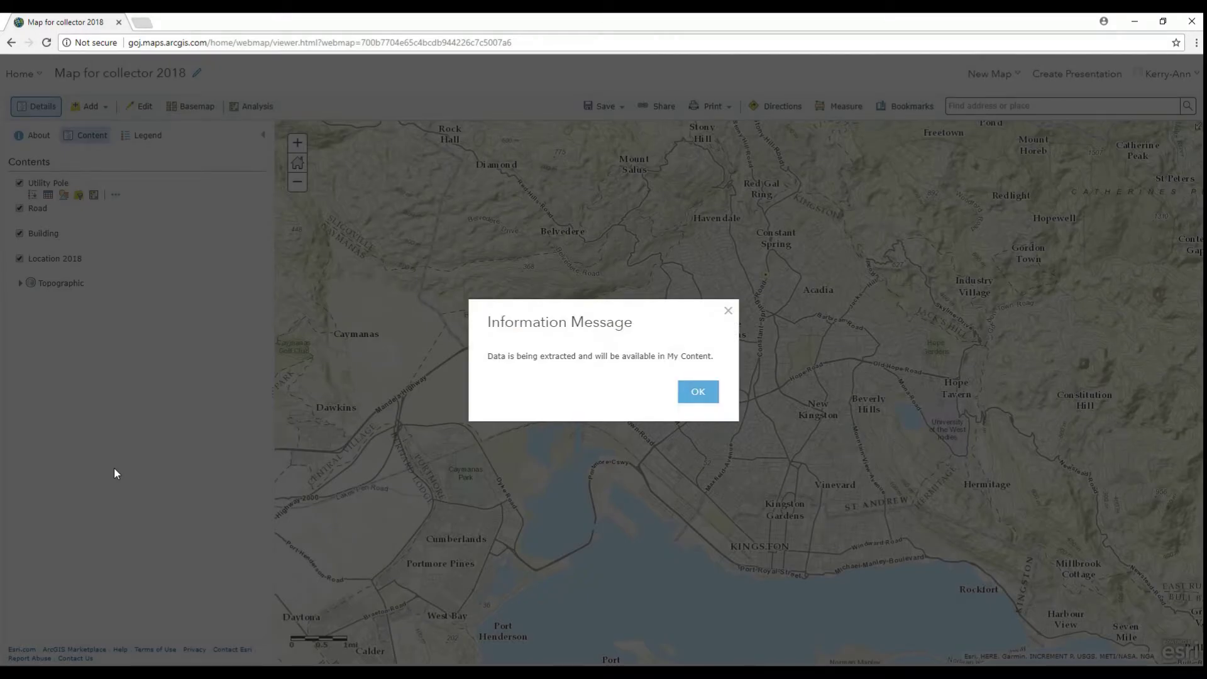
{"action": "left_click", "coordinate": [699, 391]}
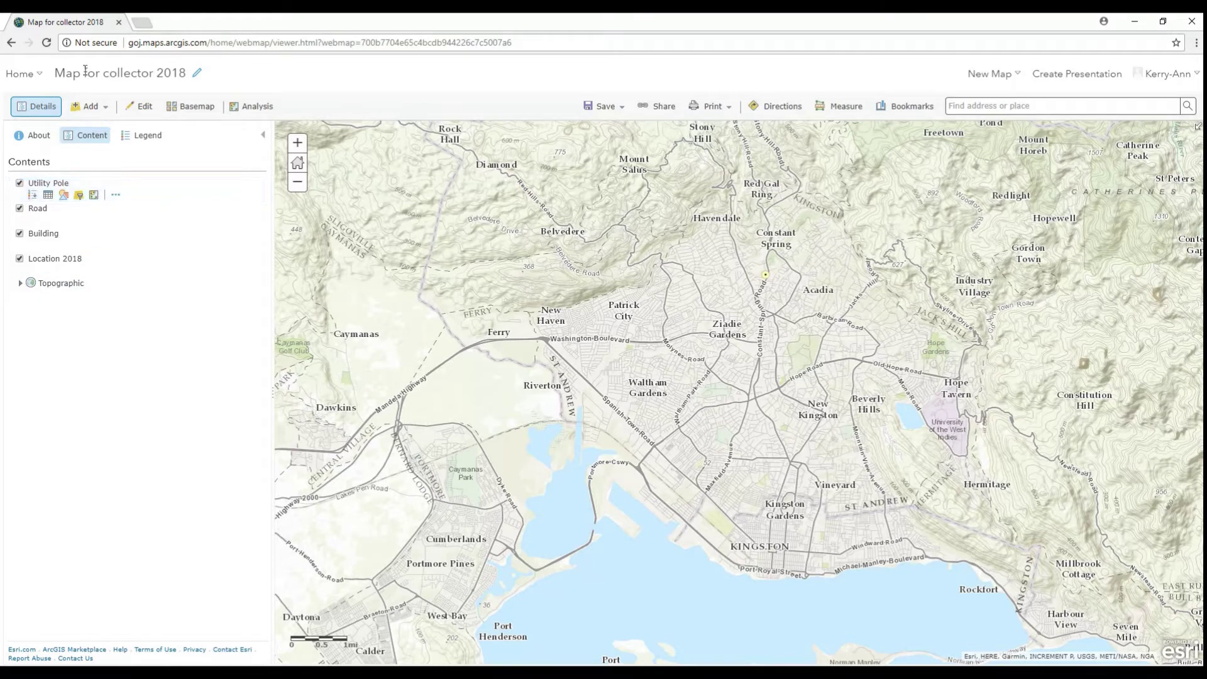
Return to the content list and download the extracted Utility_repair shapefile.
{"action": "left_click", "coordinate": [35, 76]}
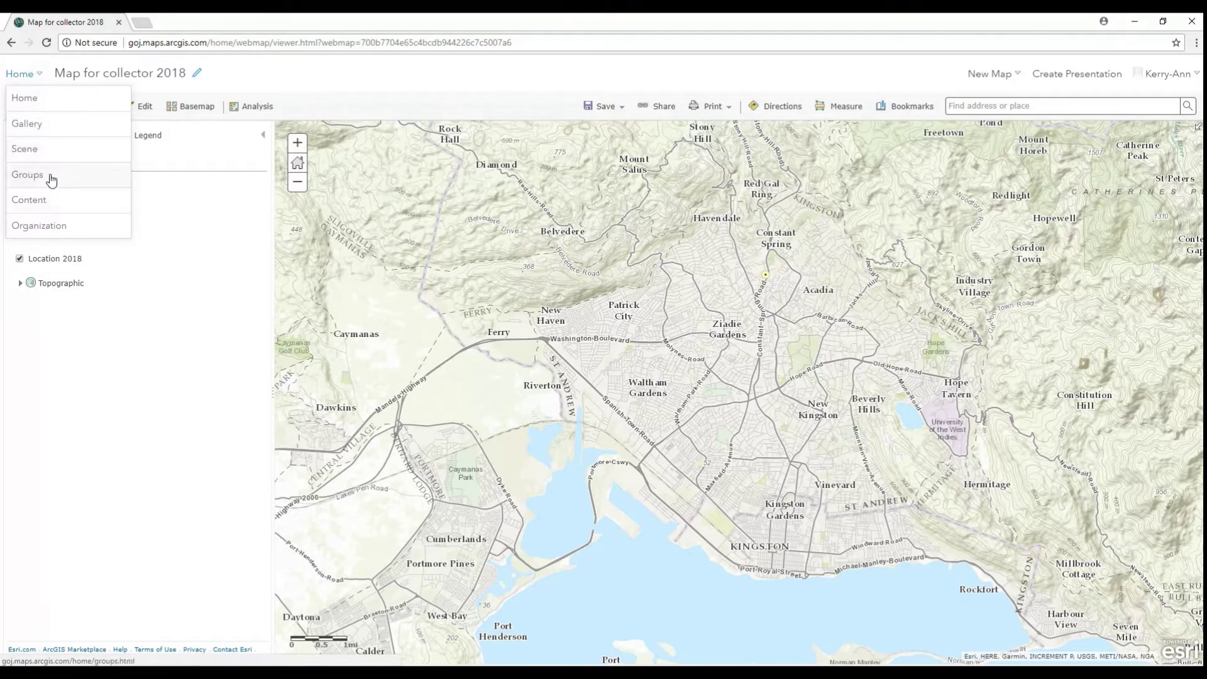
{"action": "left_click", "coordinate": [51, 208]}
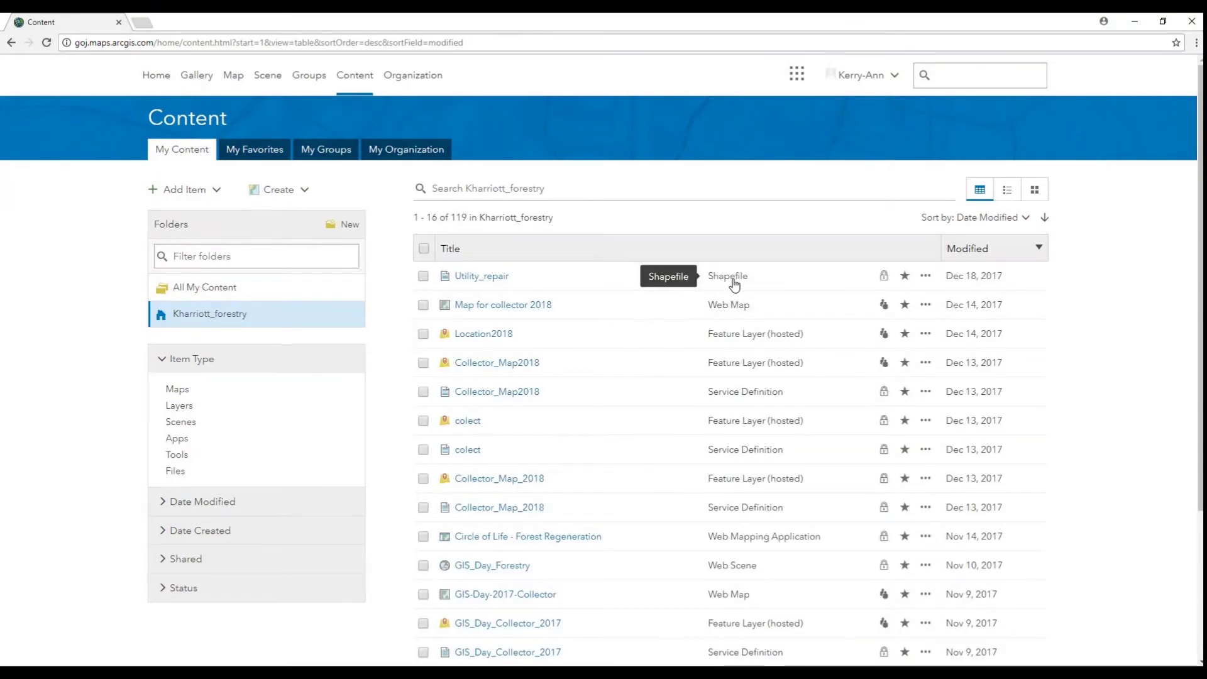
{"action": "left_click", "coordinate": [927, 277]}
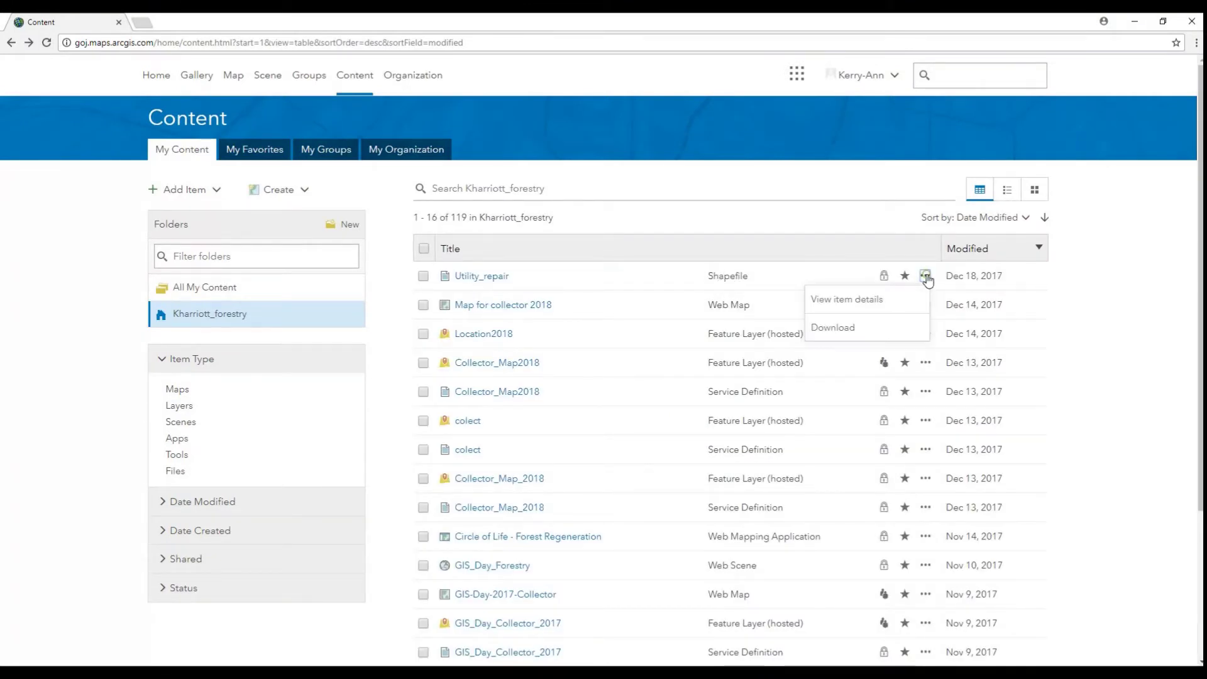
{"action": "left_click", "coordinate": [844, 329]}
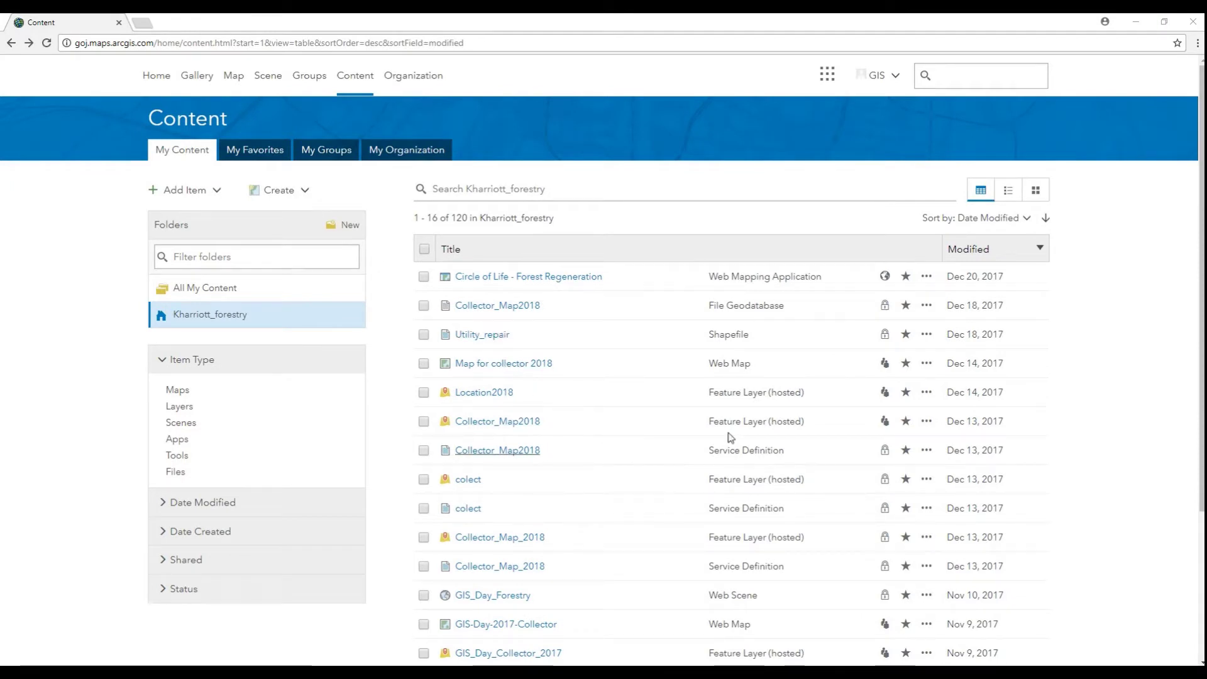
Open the Collector_Map2018 hosted feature layer's item details and begin an export to a file geodatabase.
{"action": "left_click", "coordinate": [529, 425]}
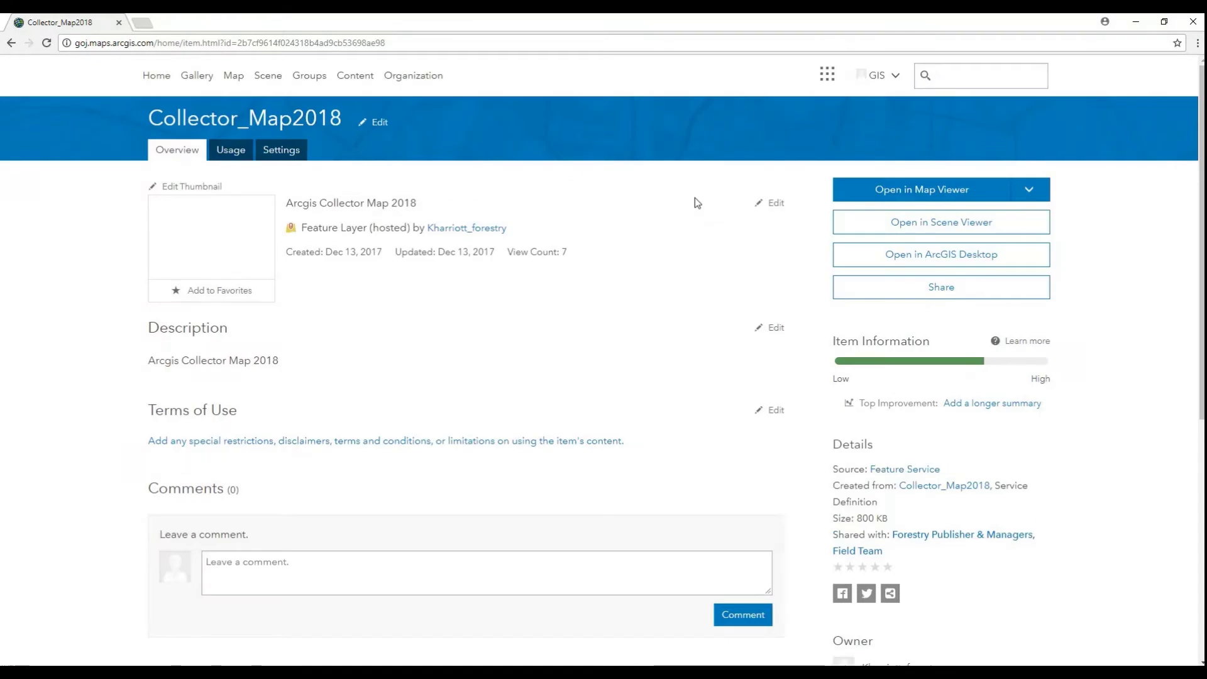
{"action": "left_click", "coordinate": [940, 353]}
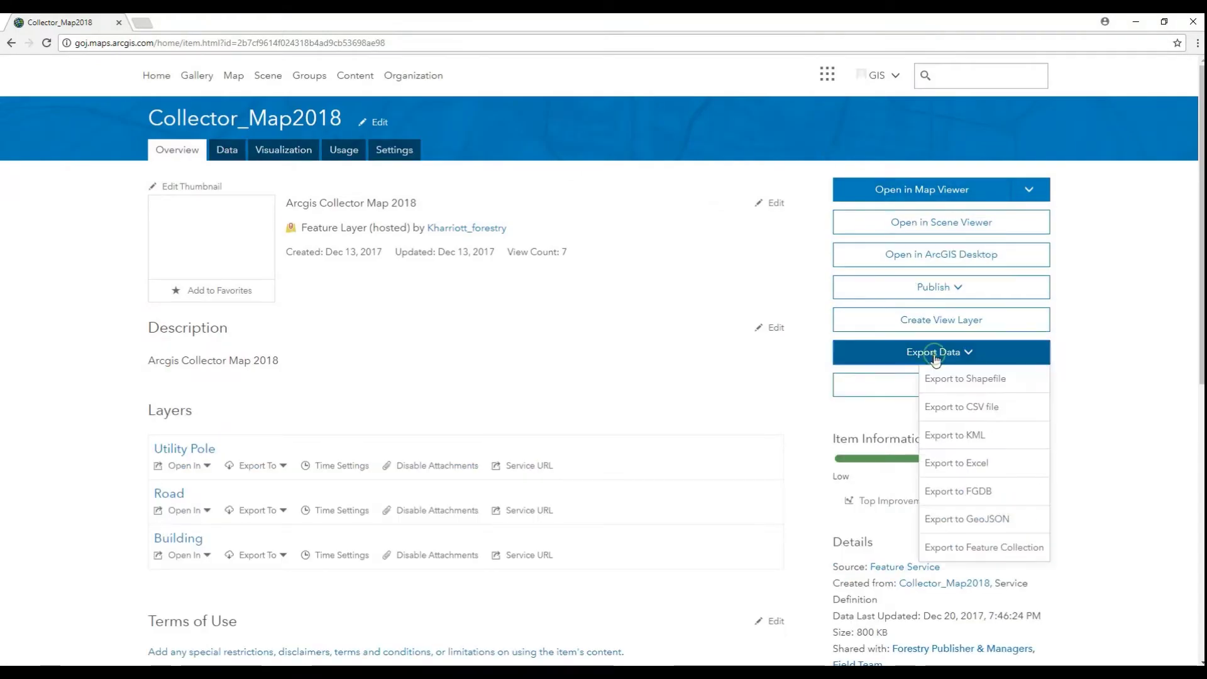
{"action": "left_click", "coordinate": [947, 492]}
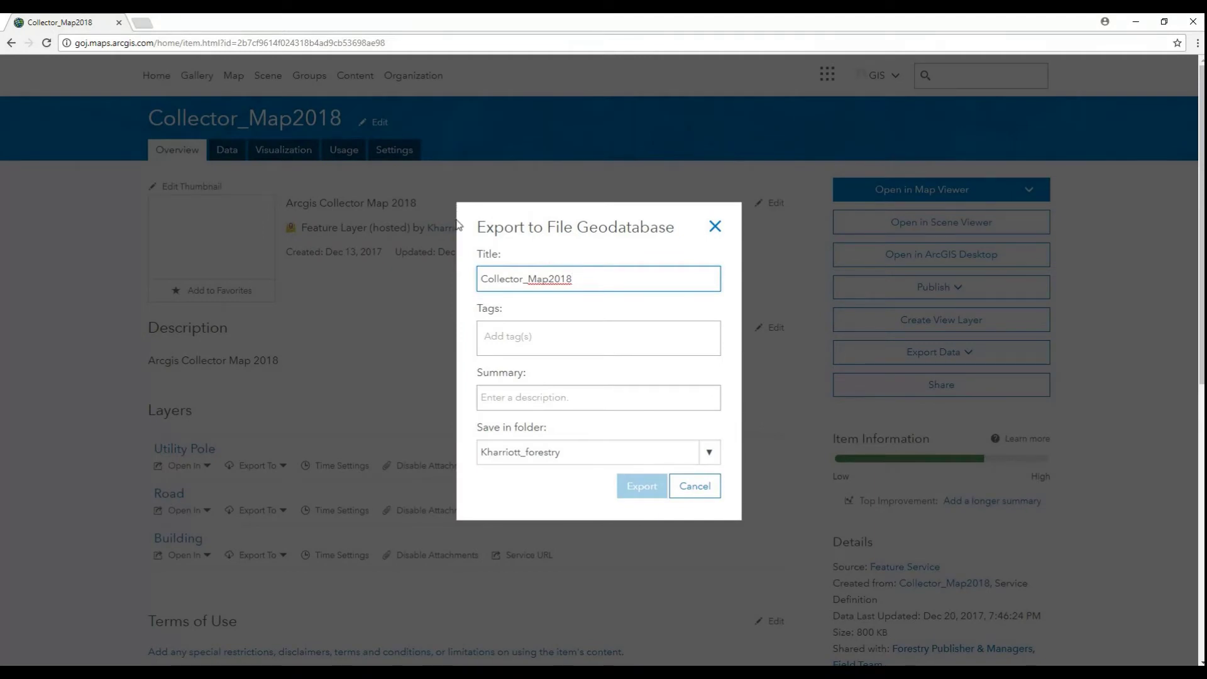
Add the tag "data" to the export and set its title to Collector_Map2018_update.
{"action": "left_click", "coordinate": [503, 338]}
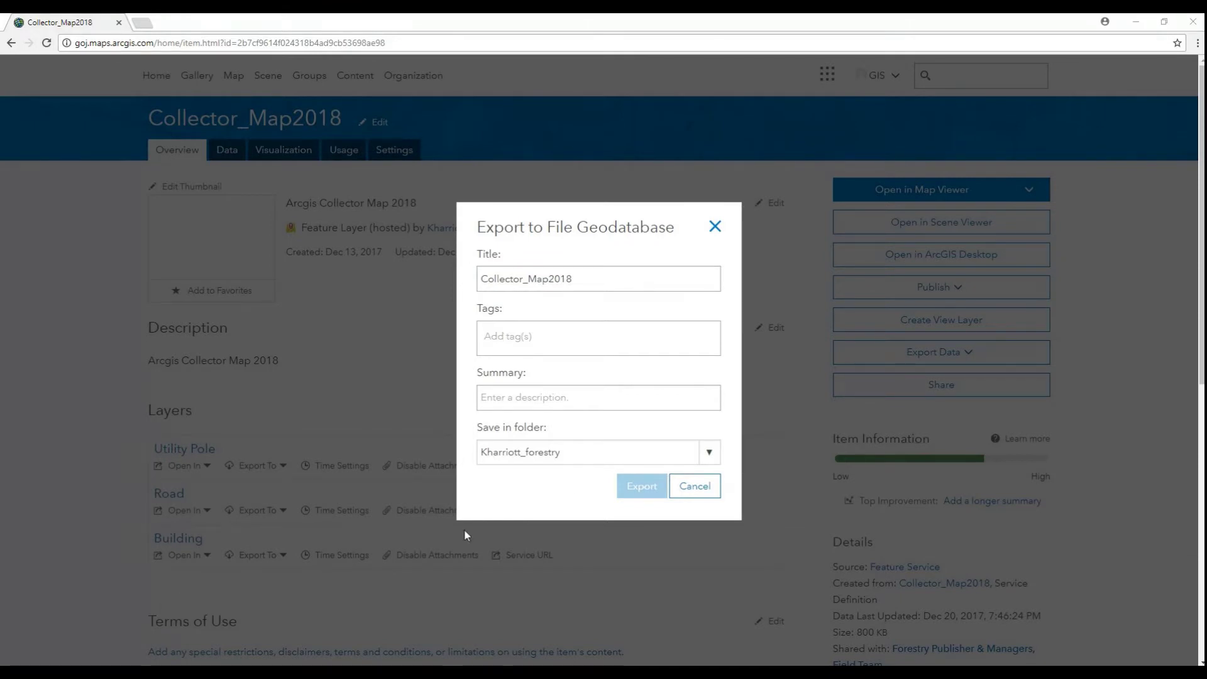
{"action": "left_click", "coordinate": [533, 338]}
{"action": "type", "text": "d"}
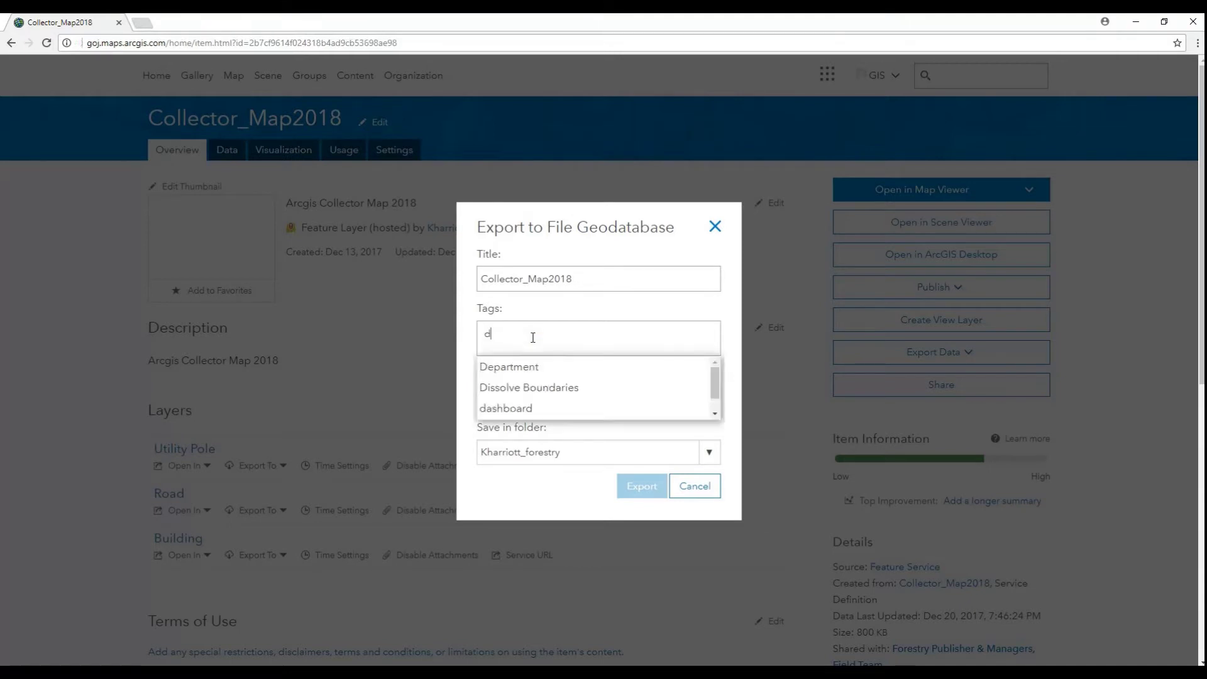
{"action": "type", "text": "ata"}
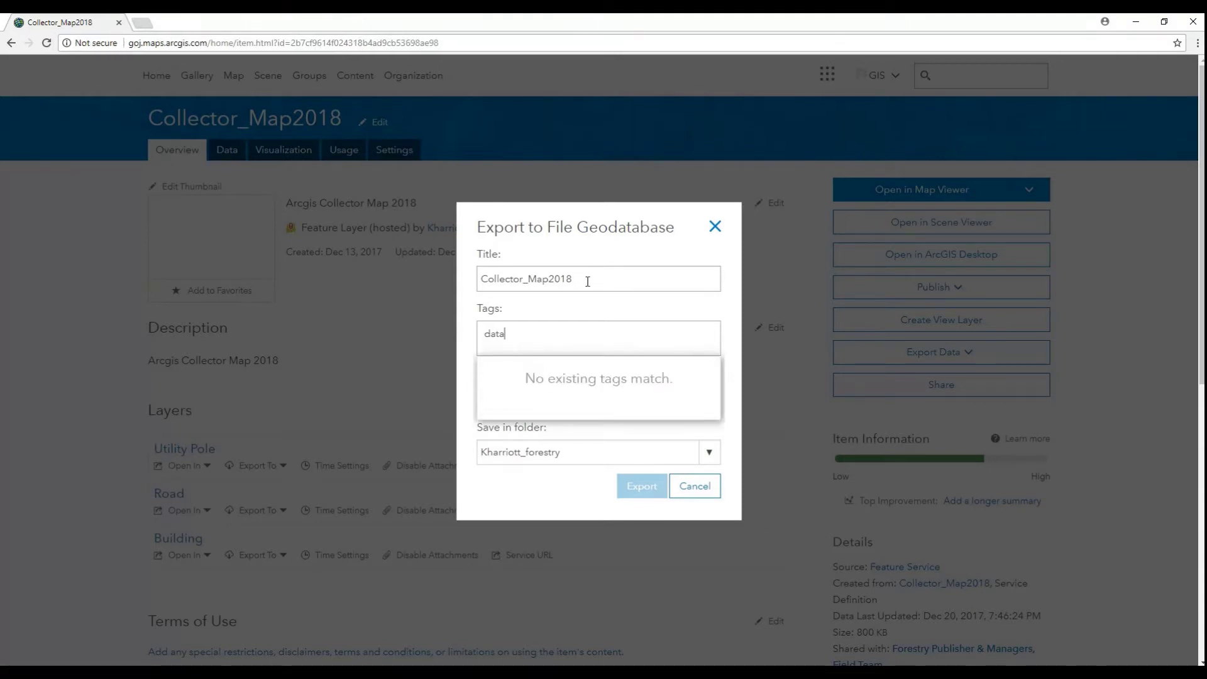
{"action": "left_click", "coordinate": [588, 278]}
{"action": "type", "text": "_update"}
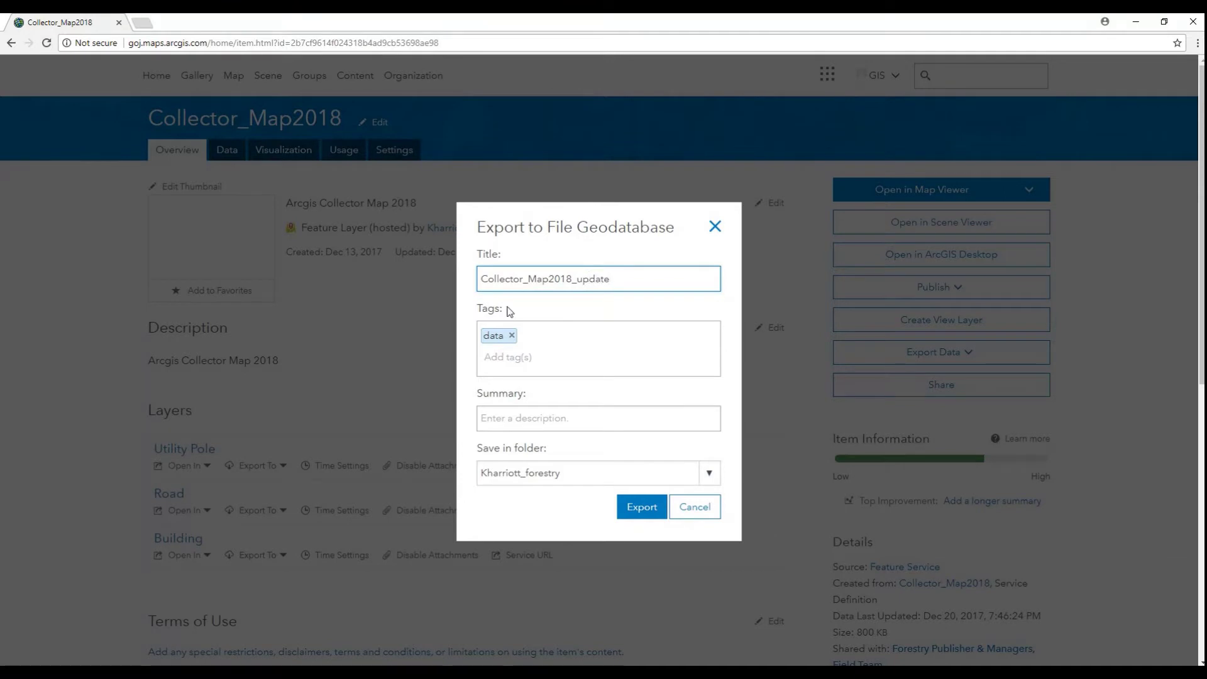
Copy the title Collector_Map2018_update into the summary and run the file geodatabase export.
{"action": "double_click", "coordinate": [609, 280]}
{"action": "key", "text": "ctrl+c"}
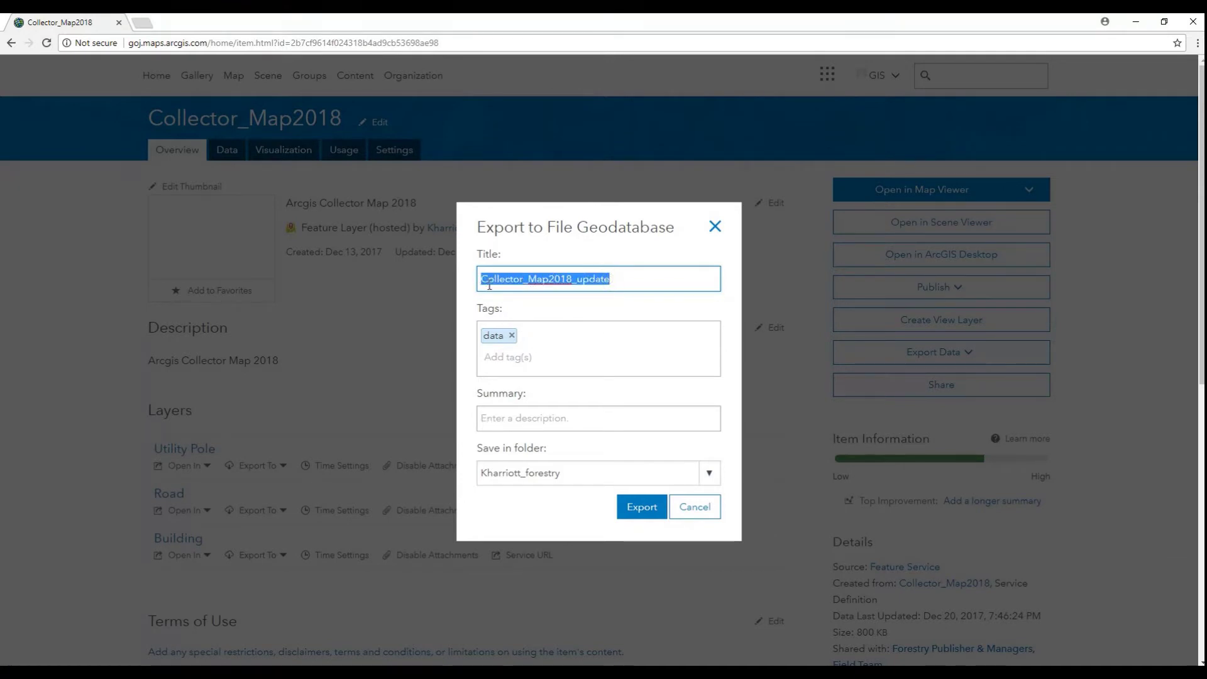
{"action": "left_click", "coordinate": [484, 420]}
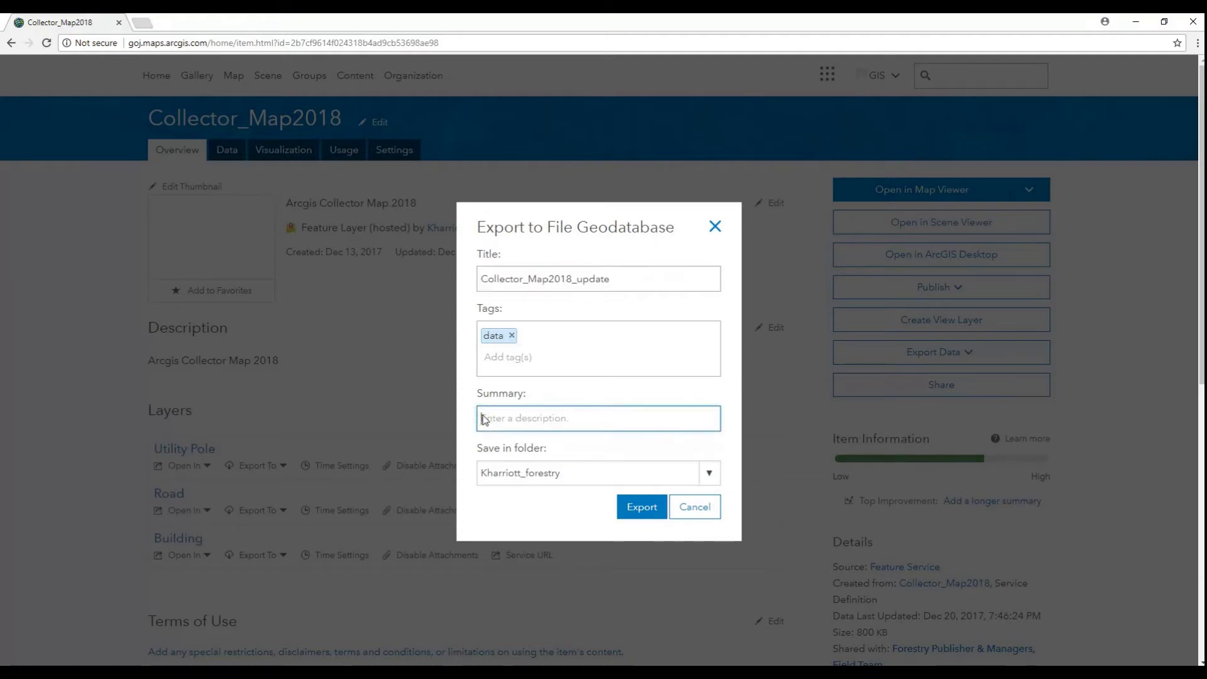
{"action": "key", "text": "ctrl+v"}
{"action": "left_click", "coordinate": [630, 510]}
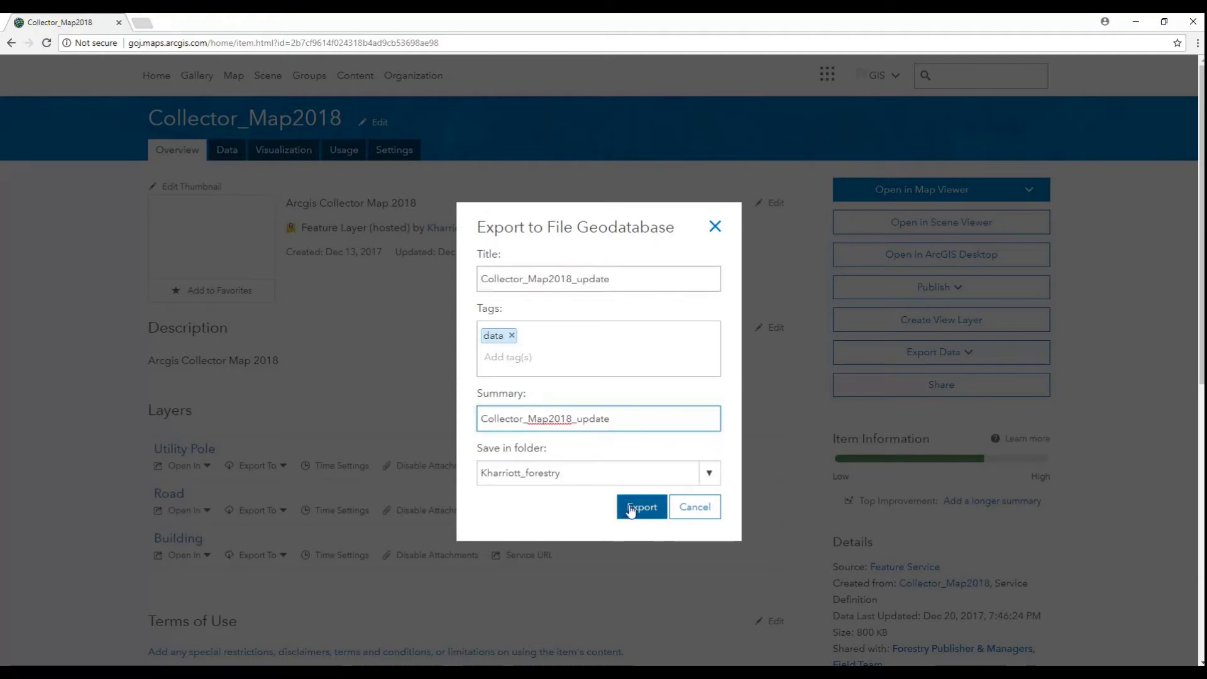
{"action": "left_click", "coordinate": [631, 510]}
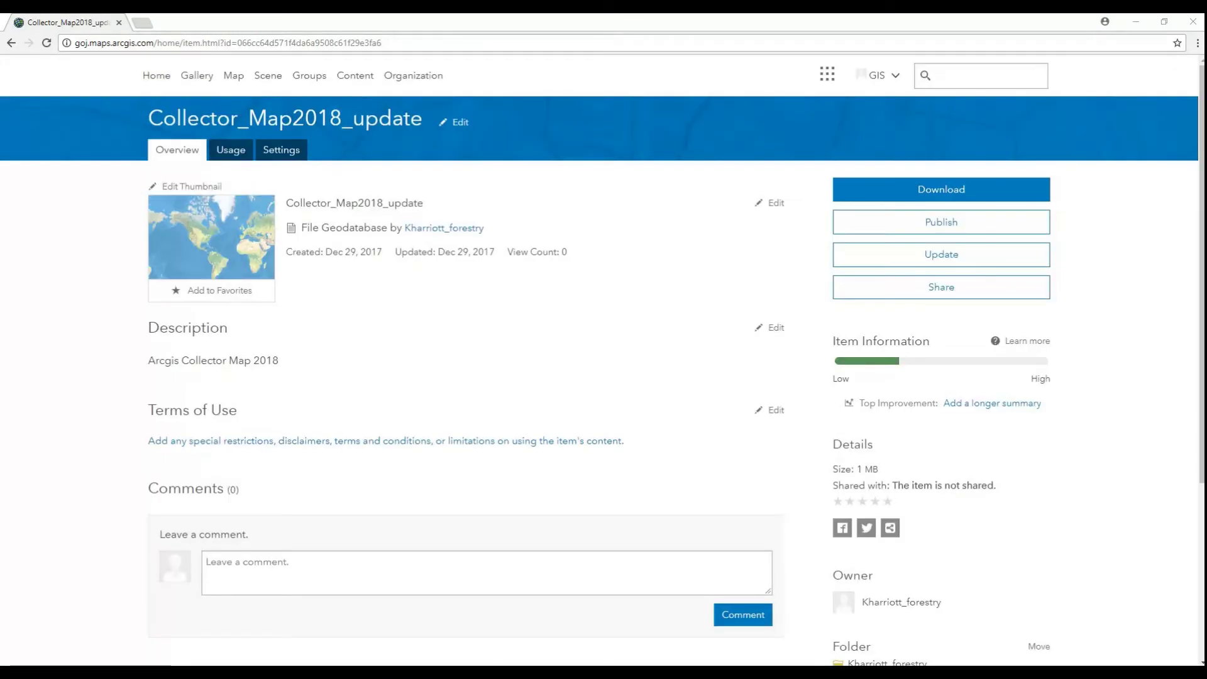
Download the Collector_Map2018_update file geodatabase, open its zip archive and go up to the Downloads folder in File Explorer.
{"action": "left_click", "coordinate": [927, 200]}
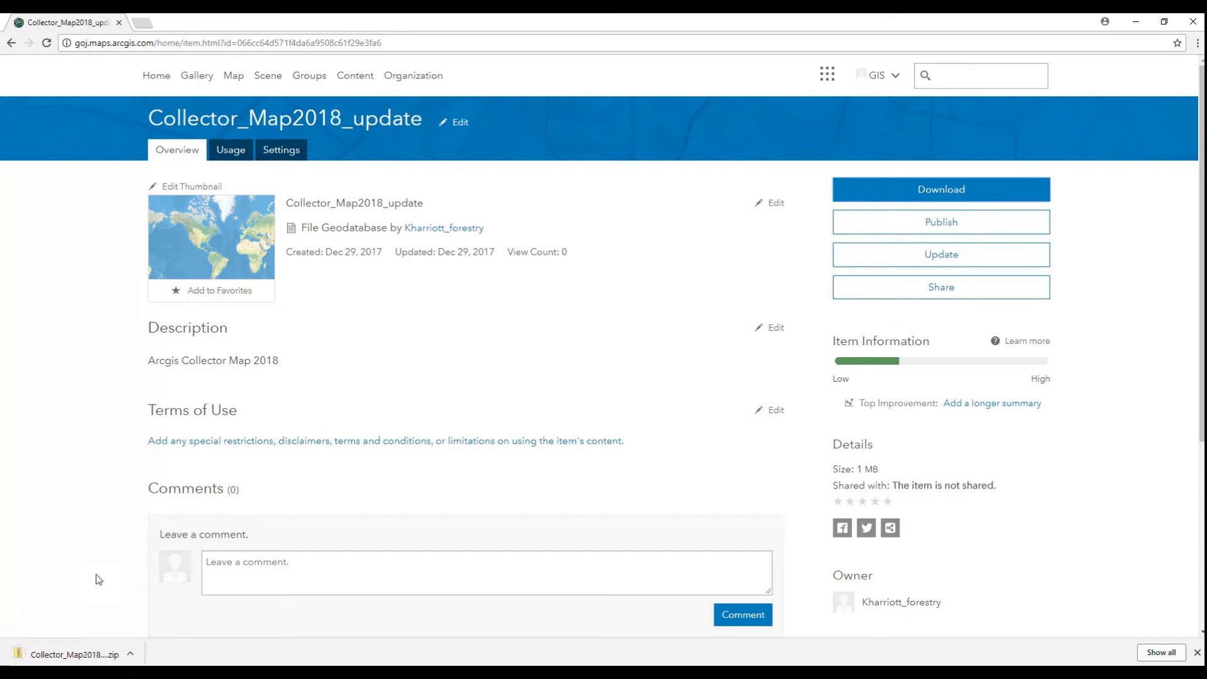
{"action": "left_click", "coordinate": [64, 649]}
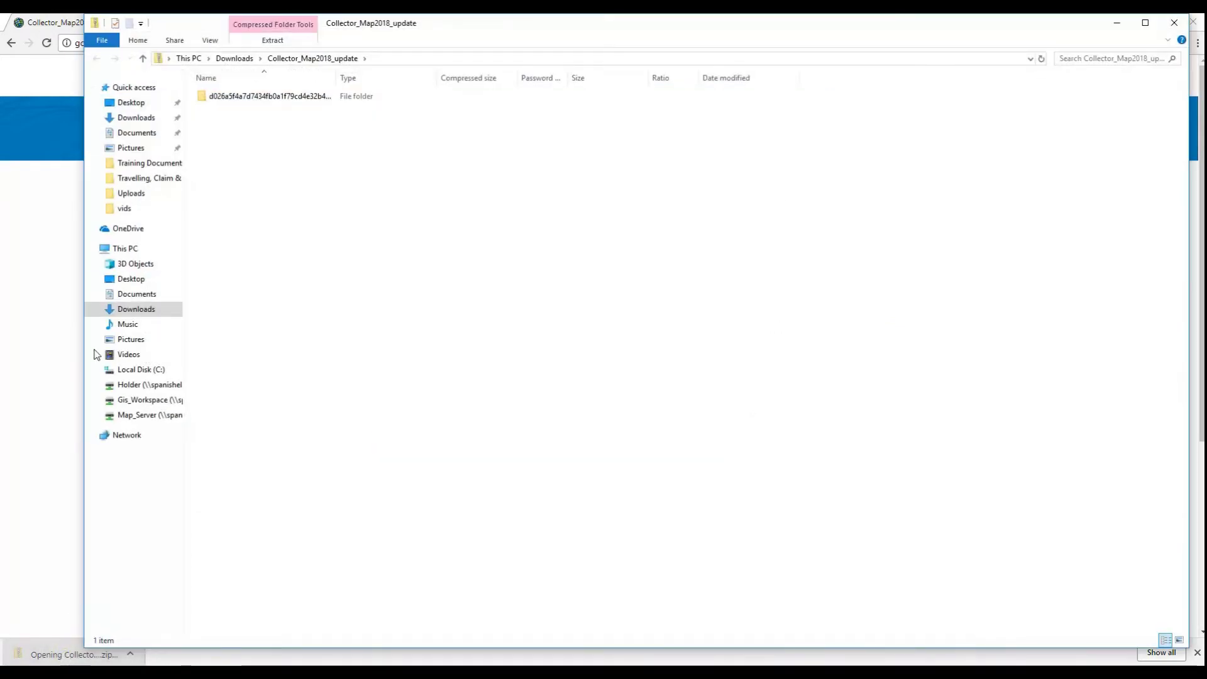
{"action": "left_click", "coordinate": [234, 58]}
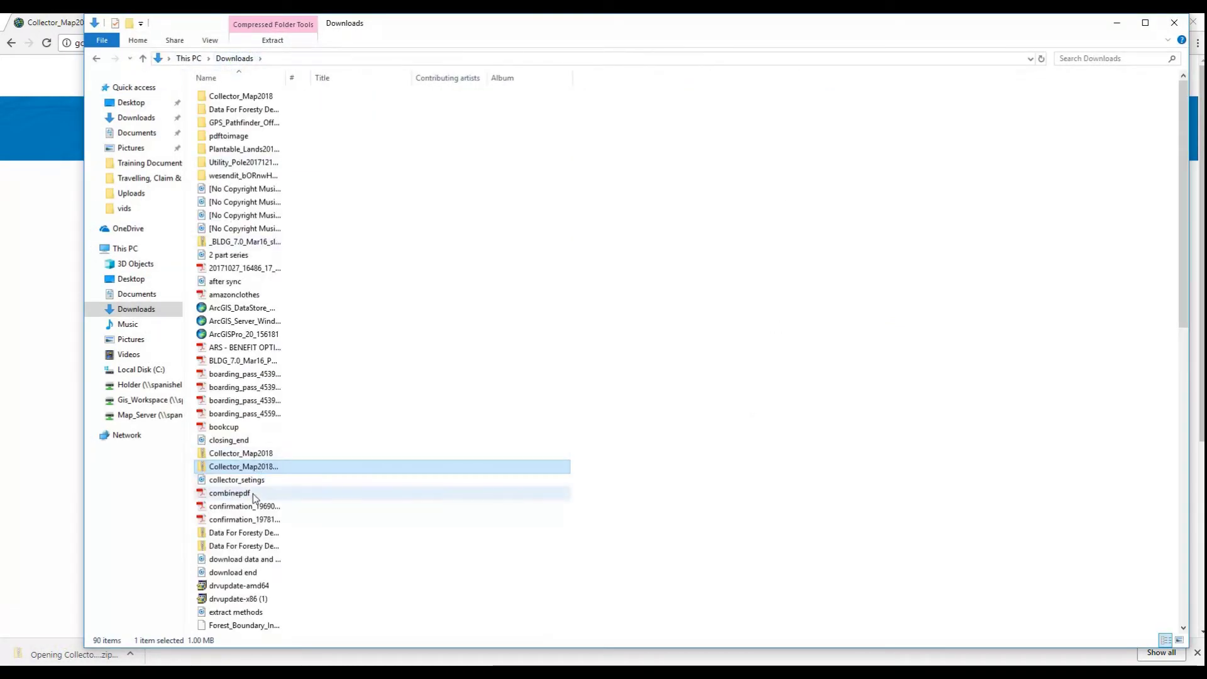
Extract the Collector_Map2018_update zip archive to its default folder in Downloads, then close the File Explorer windows.
{"action": "right_click", "coordinate": [247, 469]}
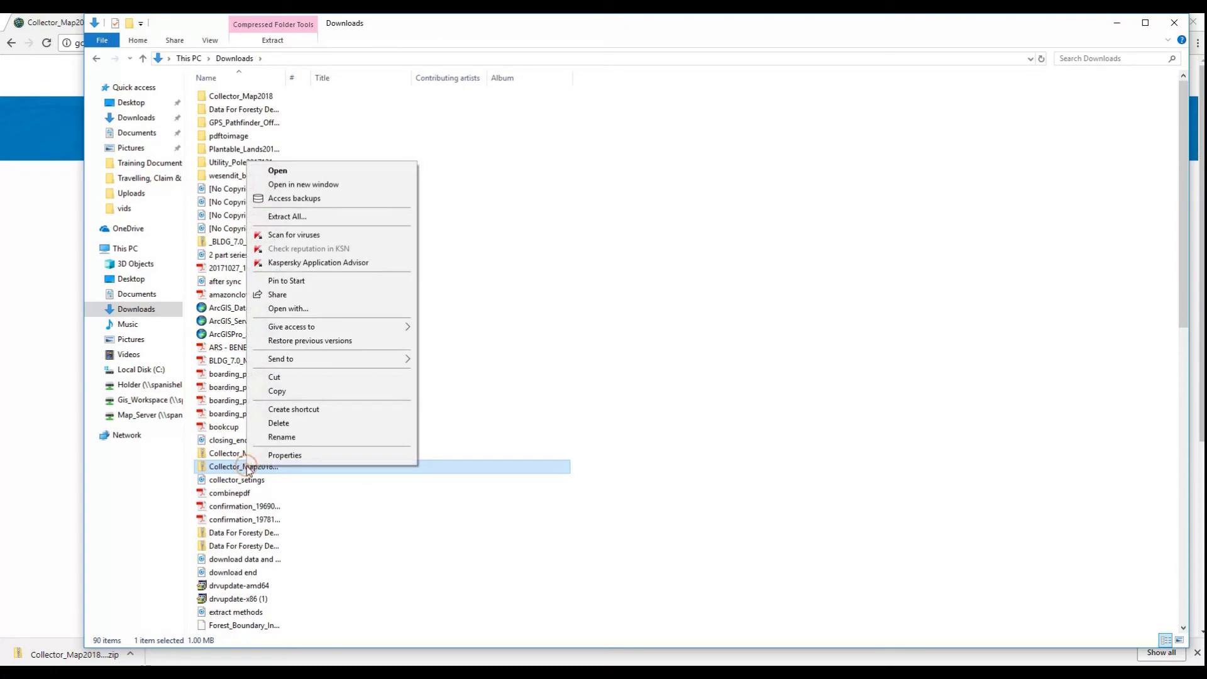
{"action": "left_click", "coordinate": [290, 219]}
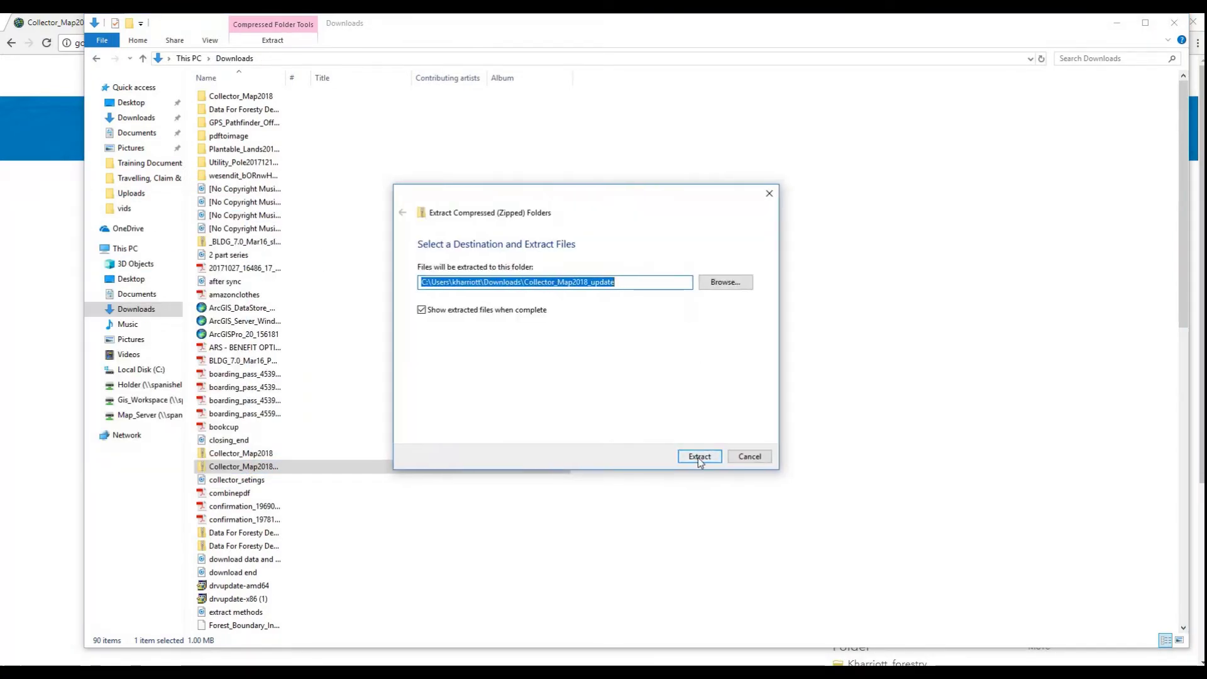
{"action": "left_click", "coordinate": [700, 457]}
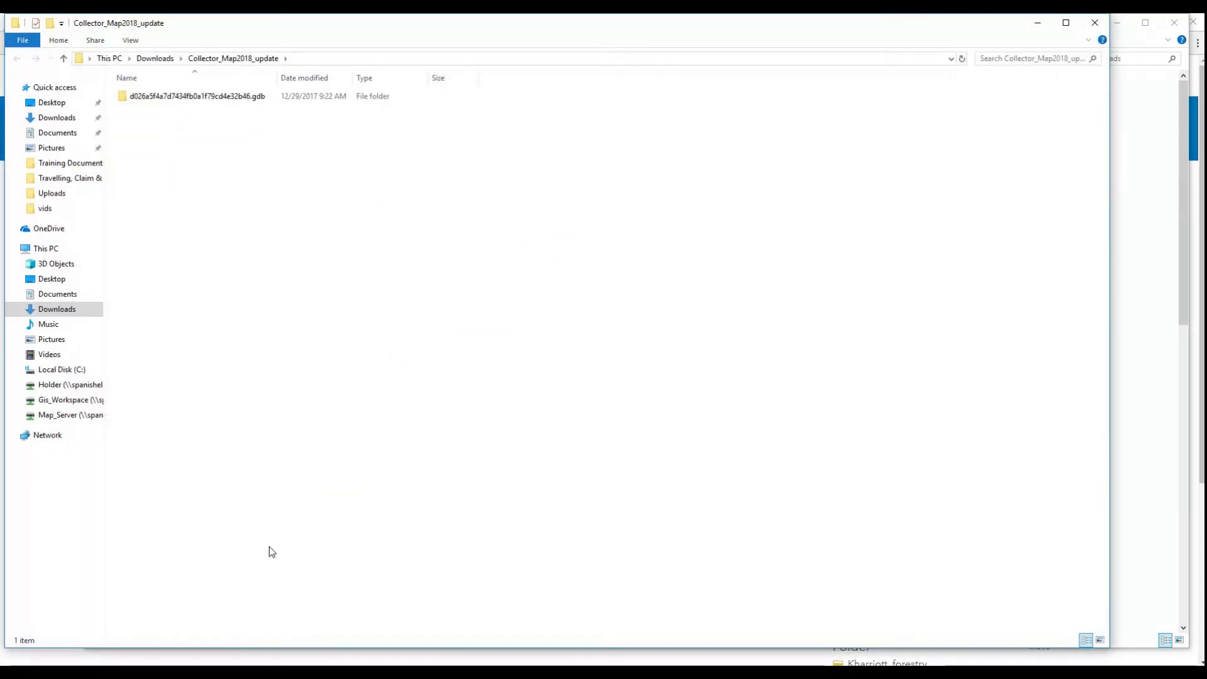
{"action": "left_click", "coordinate": [1095, 23]}
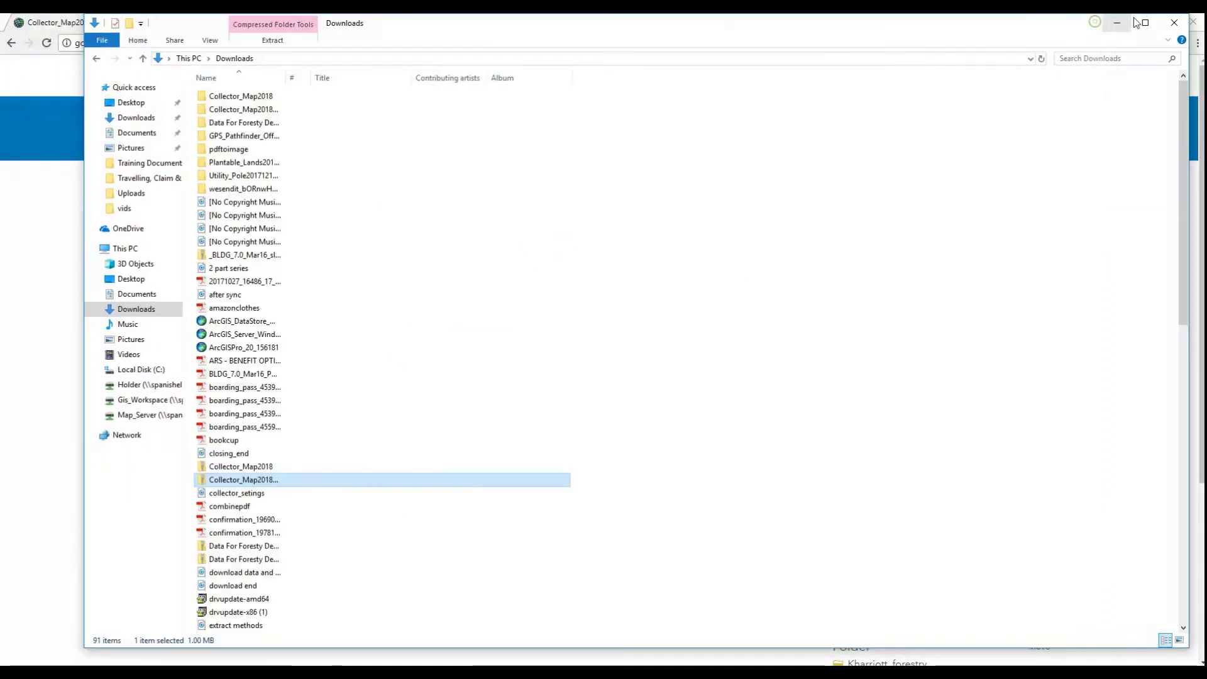
{"action": "left_click", "coordinate": [1174, 22]}
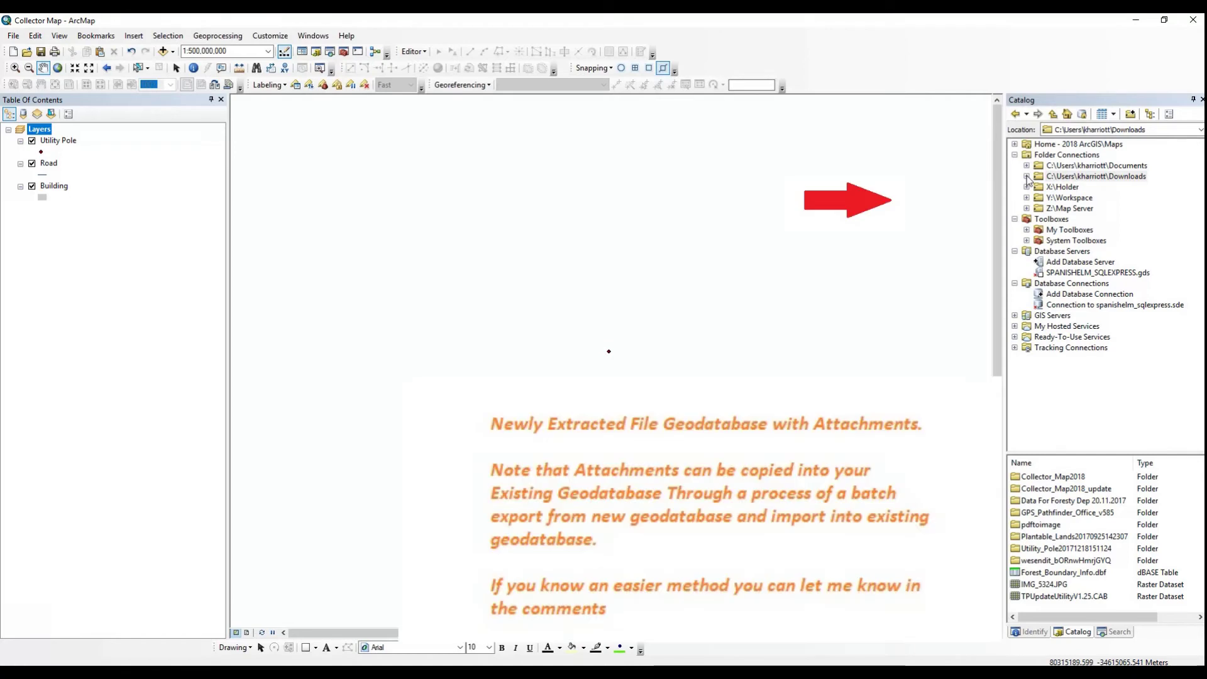
In ArcMap, add the Utility_Pole feature class from the geodatabase in Downloads\Collector_Map2018_update to the map.
{"action": "left_click", "coordinate": [1027, 176]}
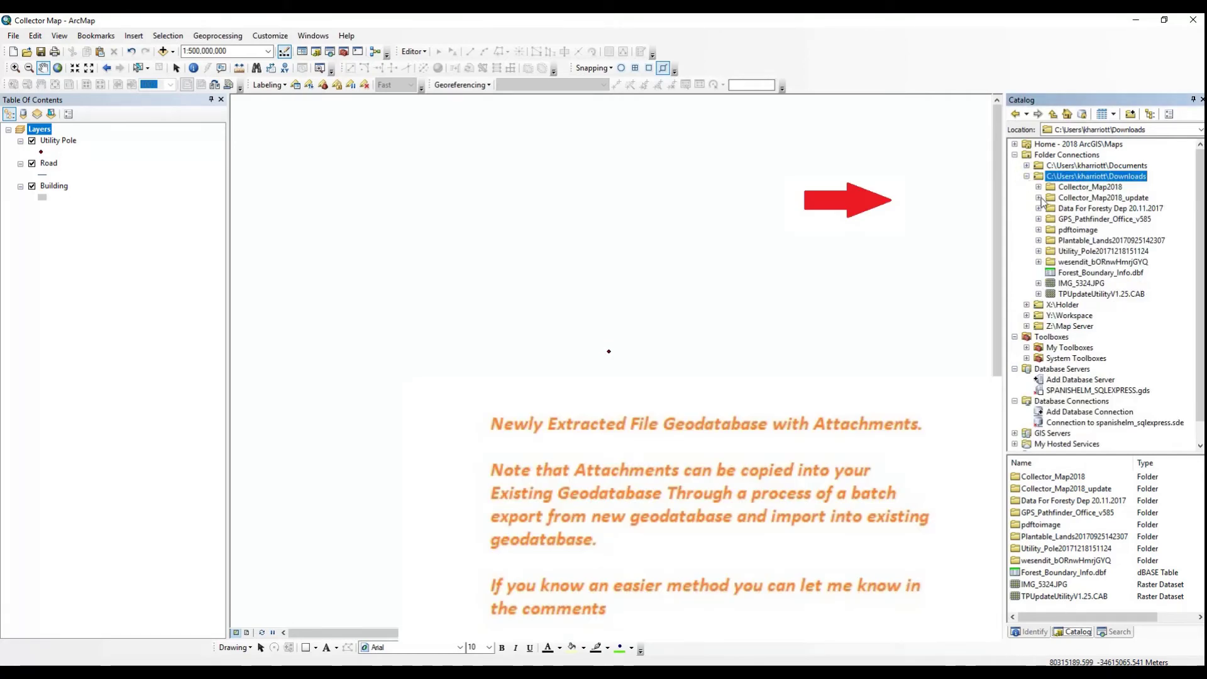
{"action": "left_click", "coordinate": [1039, 197]}
{"action": "left_click", "coordinate": [1051, 209]}
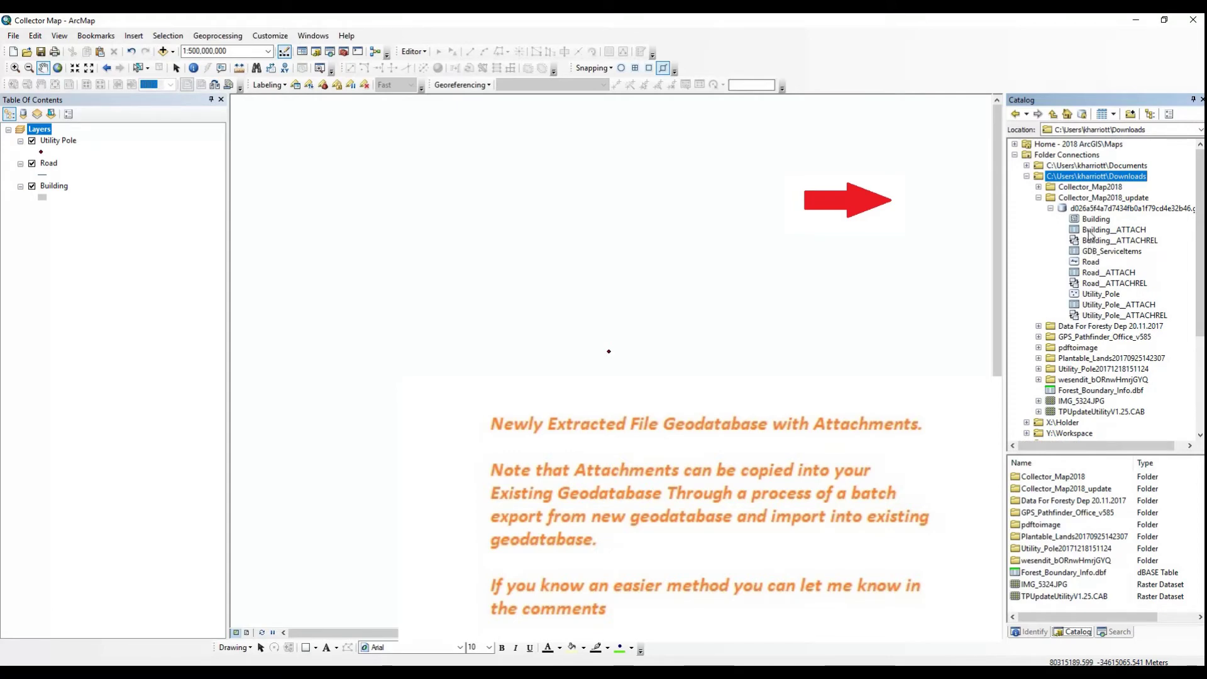
{"action": "left_click", "coordinate": [1093, 297]}
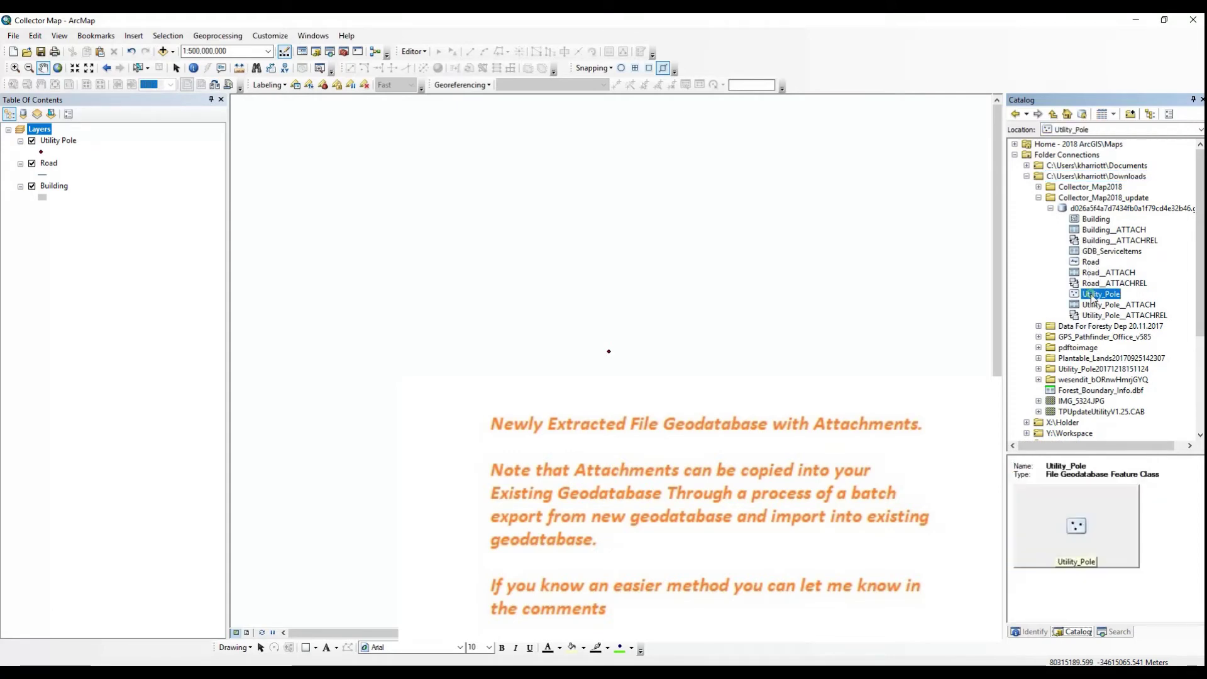
{"action": "left_click_drag", "start_coordinate": [1093, 297], "coordinate": [690, 296]}
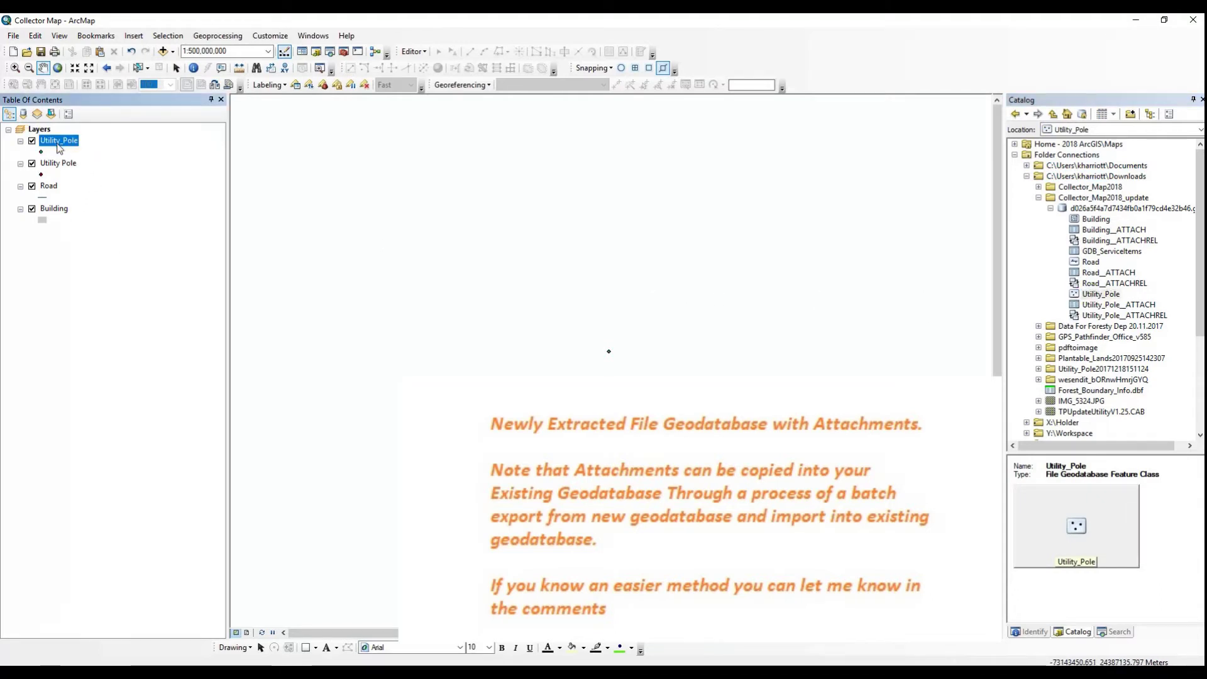
Identify the utility pole features on the map and view the attached photo attachment1.jpg.
{"action": "left_click", "coordinate": [194, 68]}
{"action": "left_click", "coordinate": [610, 353]}
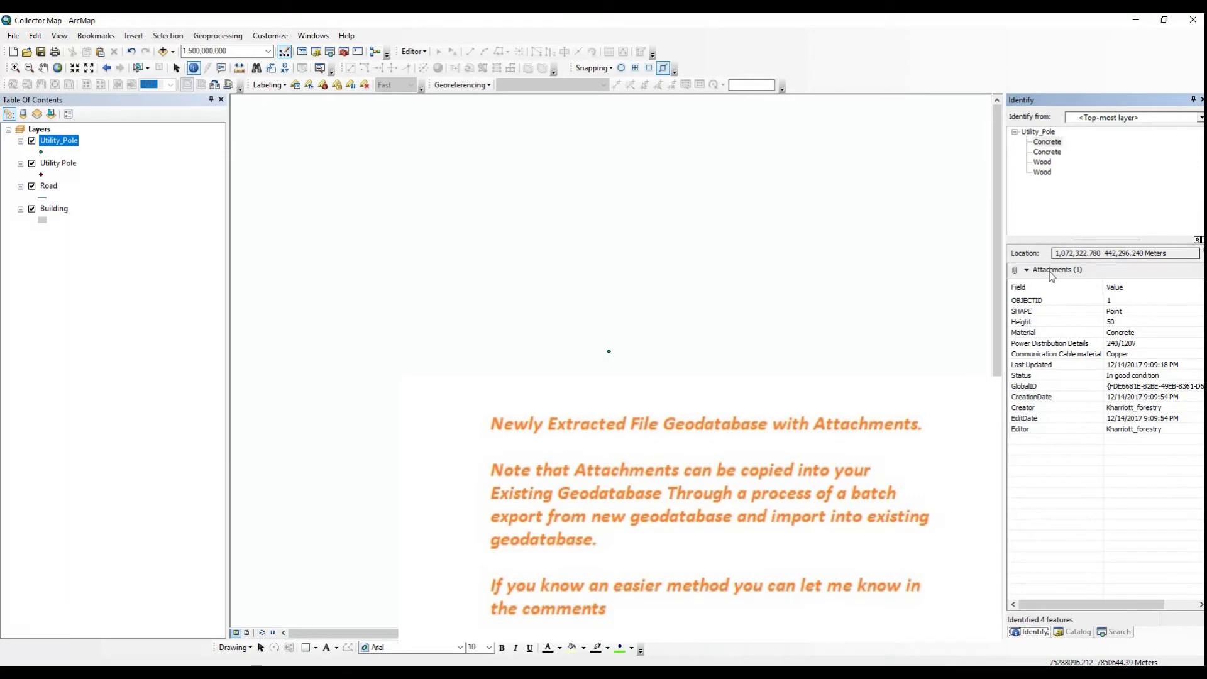
{"action": "left_click", "coordinate": [1027, 270]}
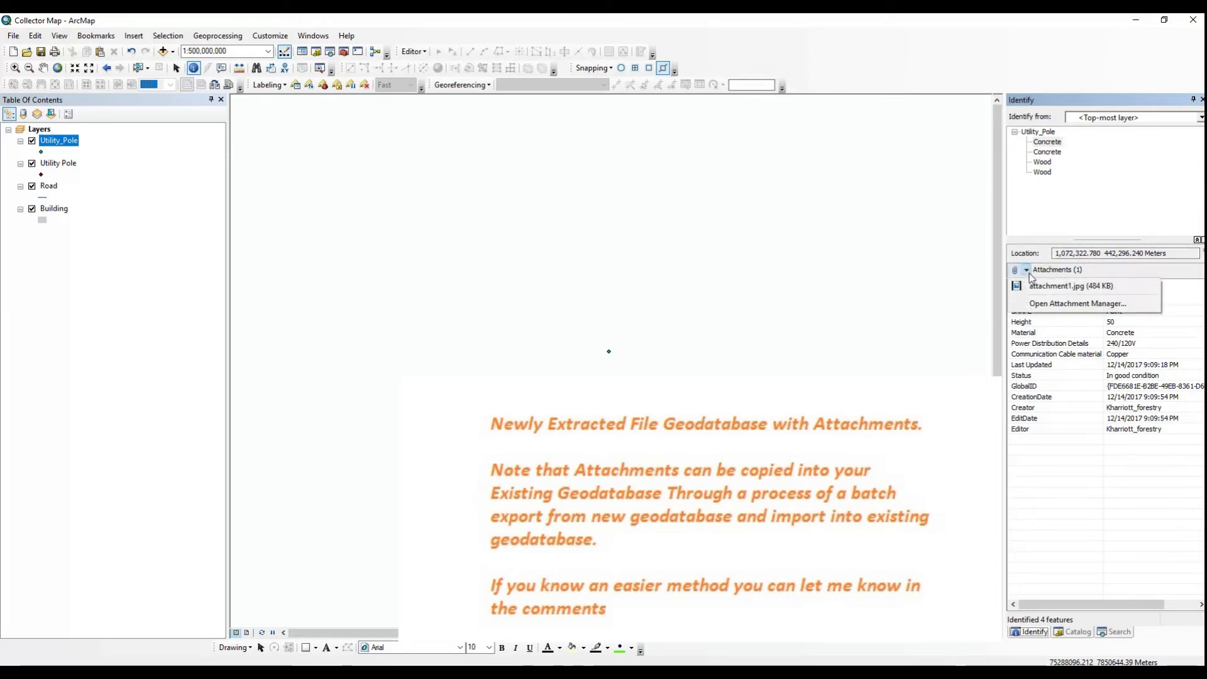
{"action": "left_click", "coordinate": [1044, 286]}
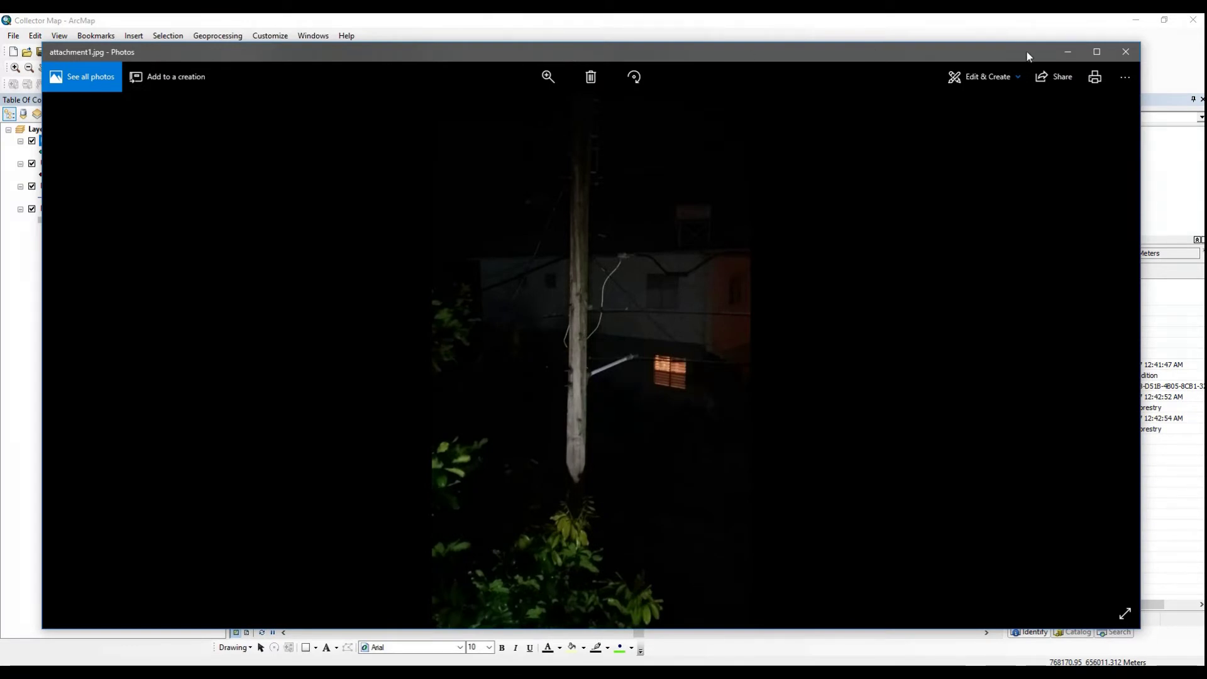
{"action": "left_click", "coordinate": [1127, 52]}
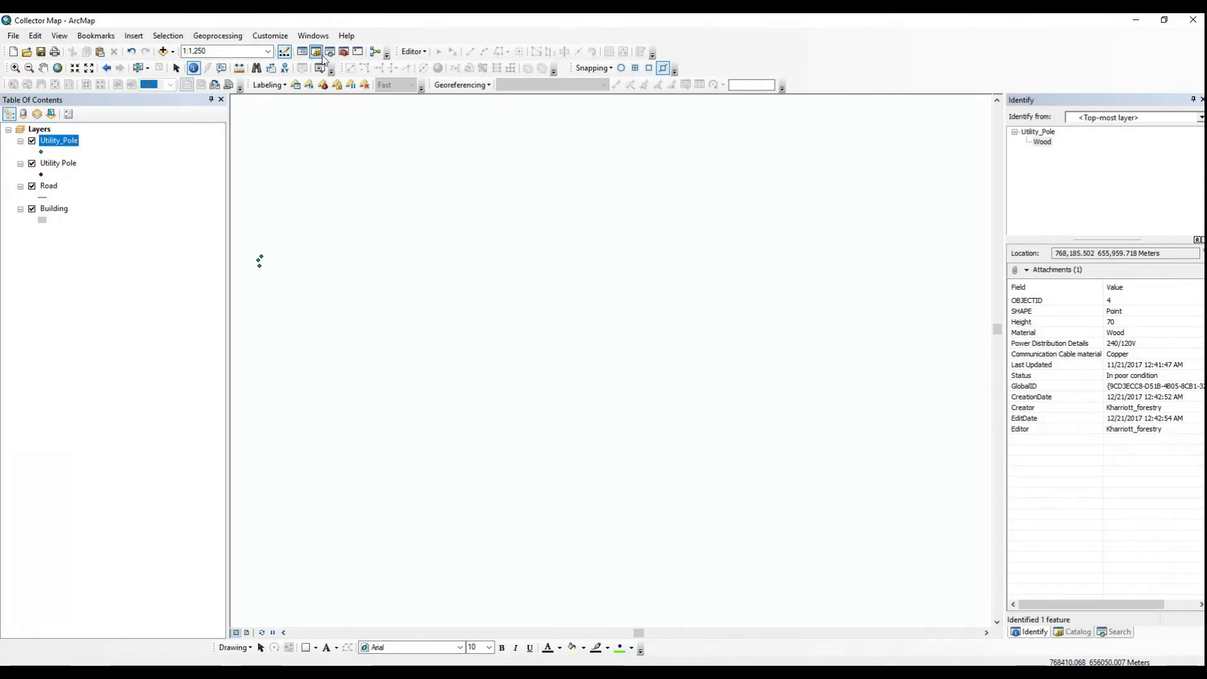
Search for "append" and open the Append (Data Management) tool.
{"action": "left_click", "coordinate": [1117, 632]}
{"action": "left_click", "coordinate": [1048, 113]}
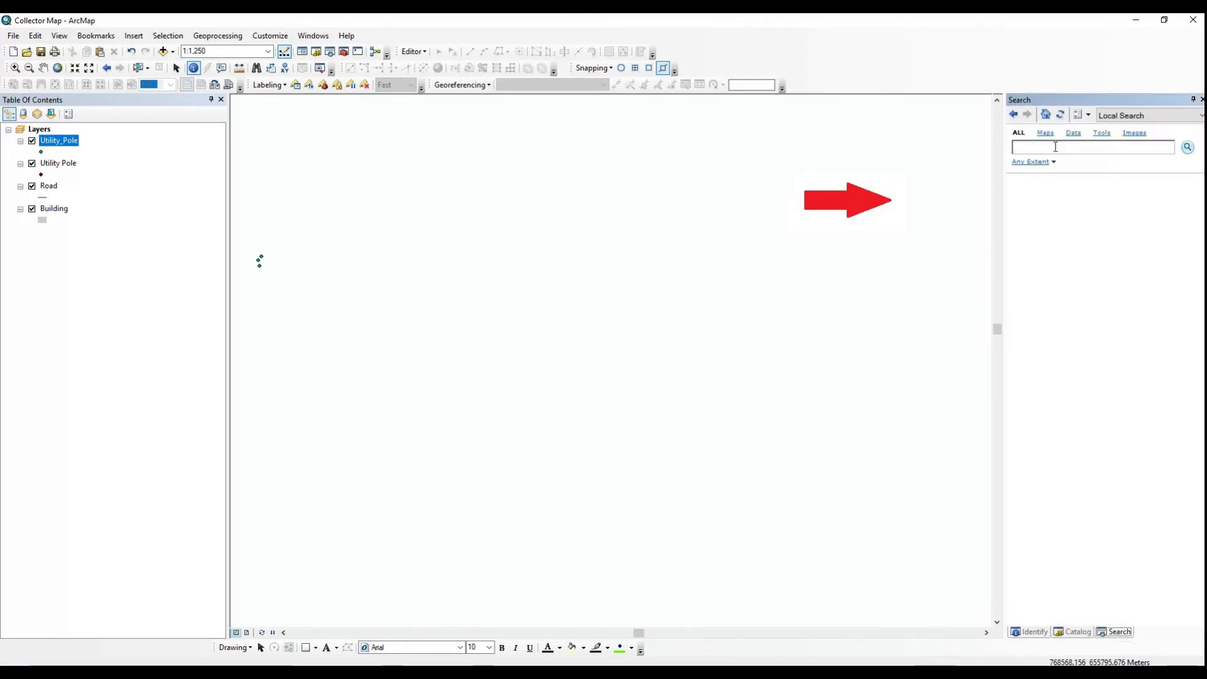
{"action": "type", "text": "append"}
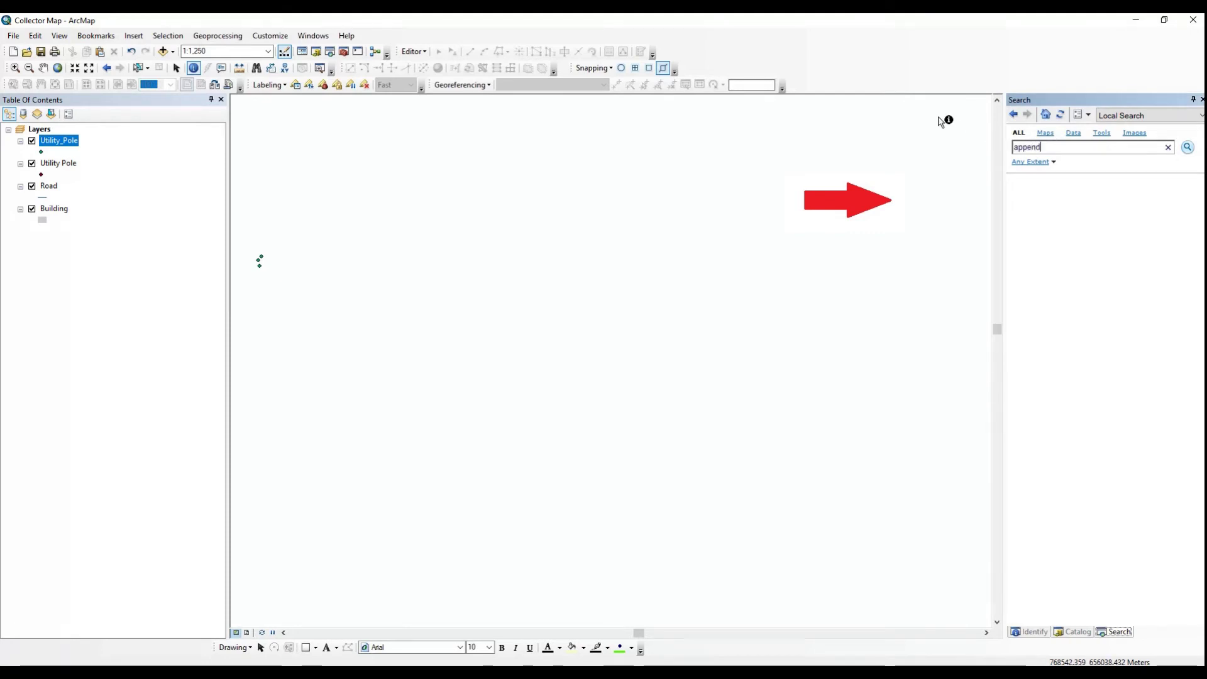
{"action": "key", "text": "Return"}
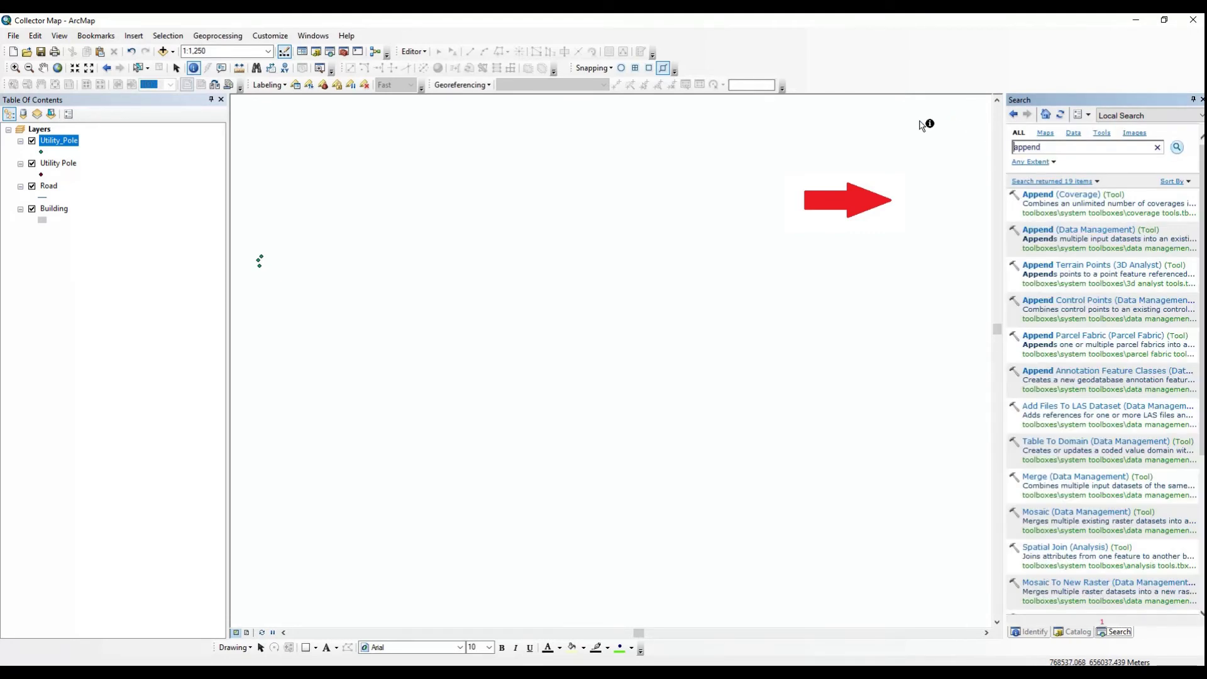
{"action": "left_click", "coordinate": [1062, 231]}
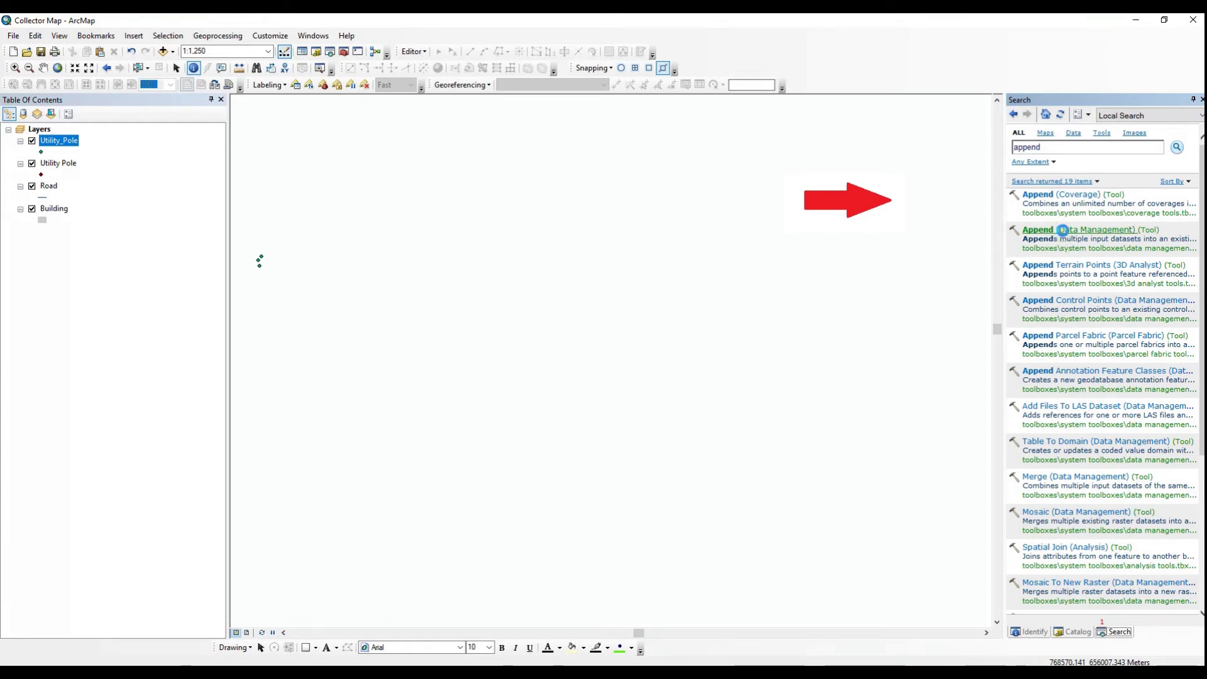
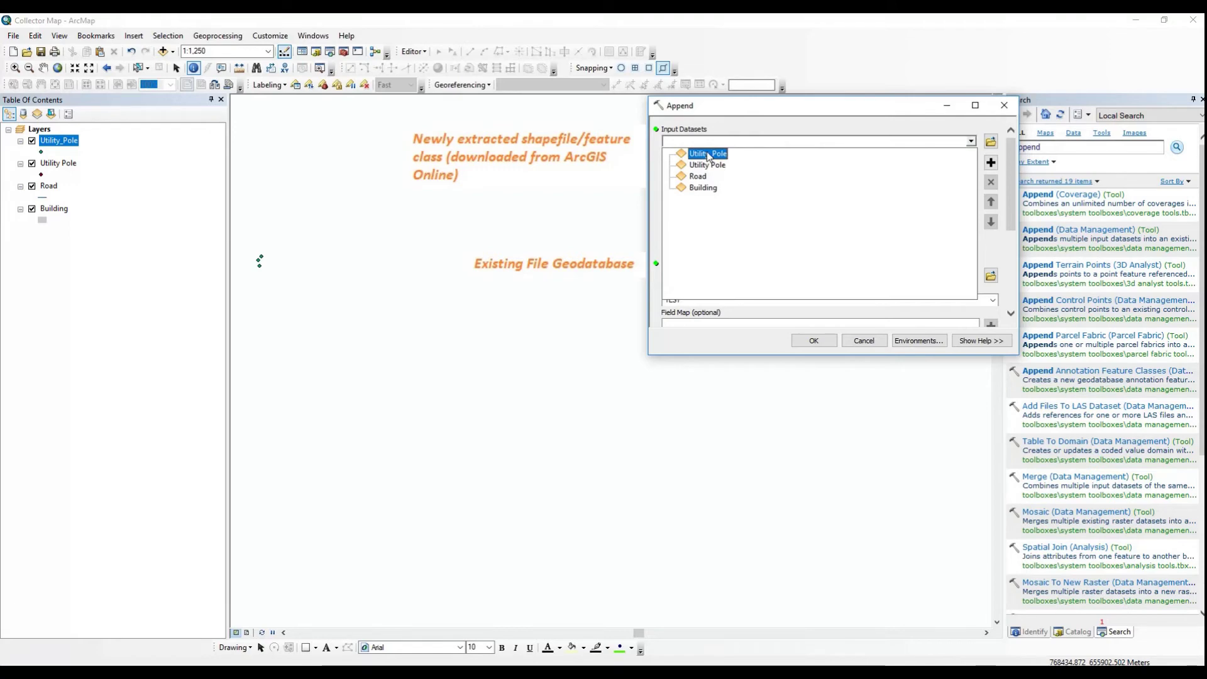
Set the extracted Utility_Pole layer as the Append input dataset and the existing Utility Pole layer as the target dataset.
{"action": "left_click", "coordinate": [709, 154]}
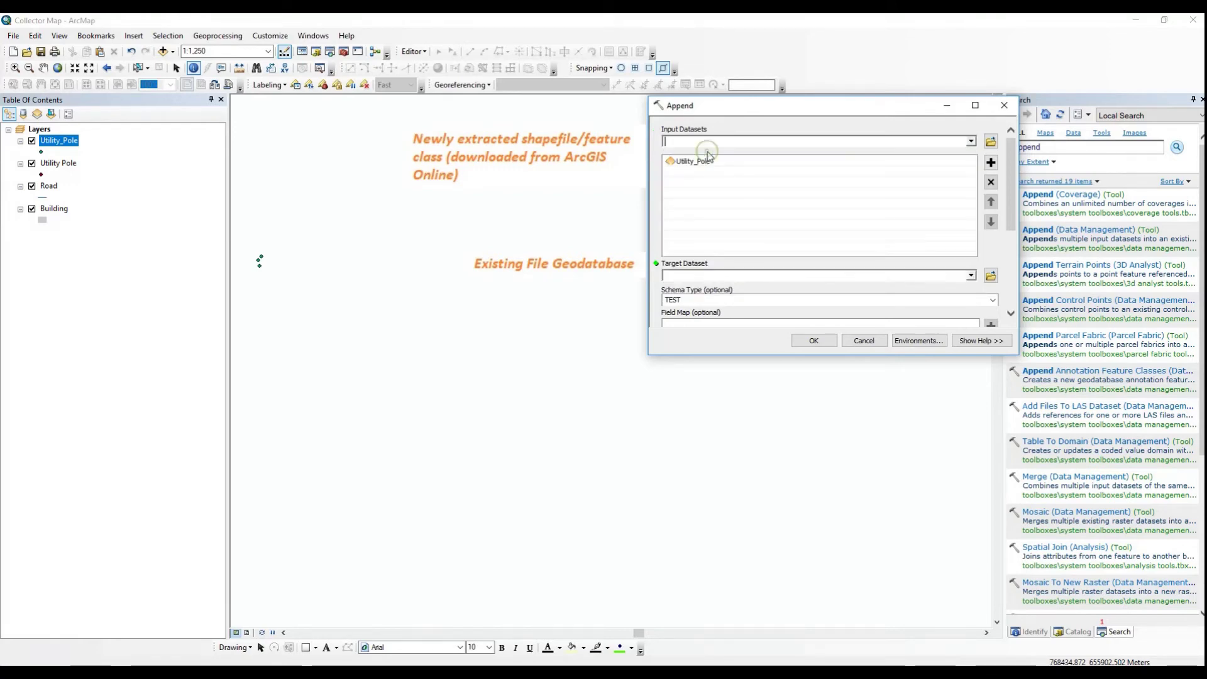
{"action": "left_click", "coordinate": [971, 276]}
{"action": "left_click", "coordinate": [707, 299]}
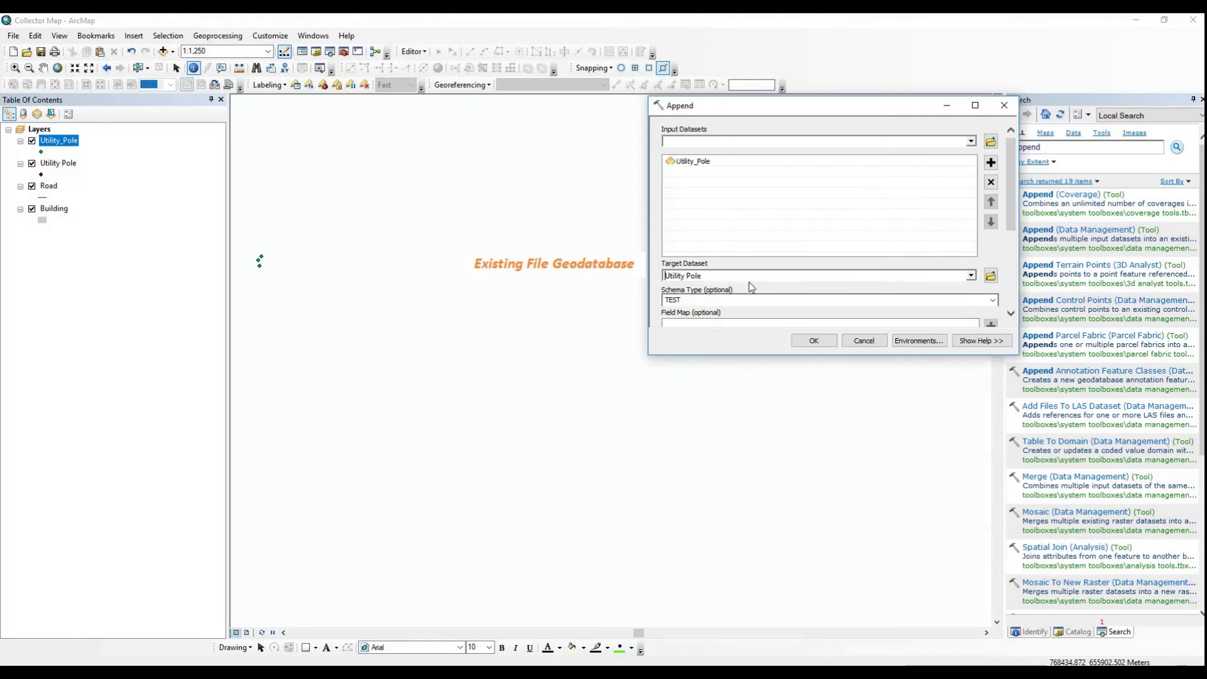
Set the schema type to NO_TEST, check the Height and Material field mappings, and run the Append.
{"action": "left_click_drag", "start_coordinate": [1017, 216], "coordinate": [1020, 285]}
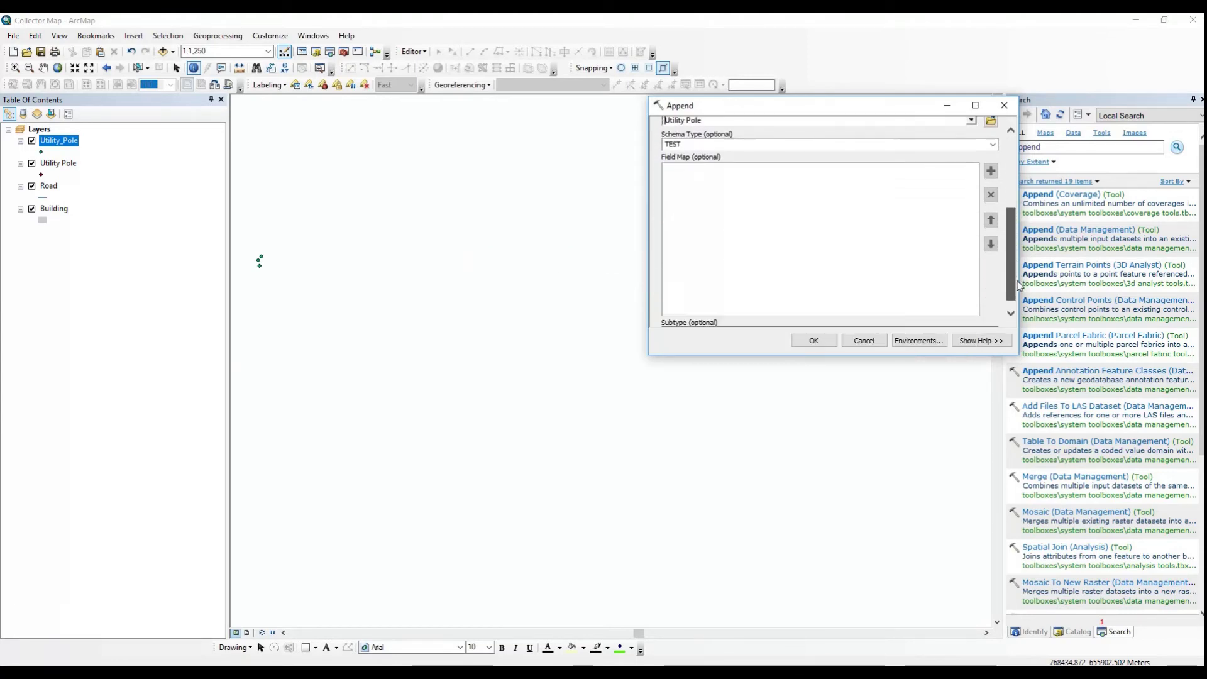
{"action": "left_click", "coordinate": [993, 145]}
{"action": "left_click", "coordinate": [803, 164]}
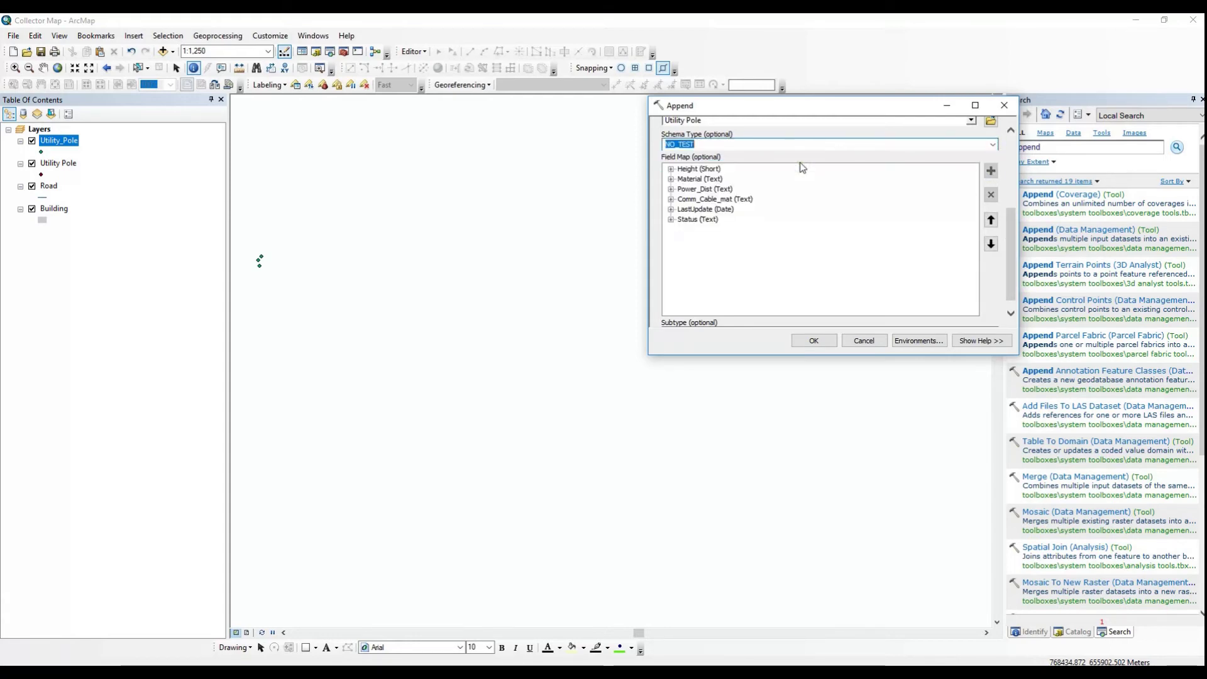
{"action": "left_click", "coordinate": [671, 170]}
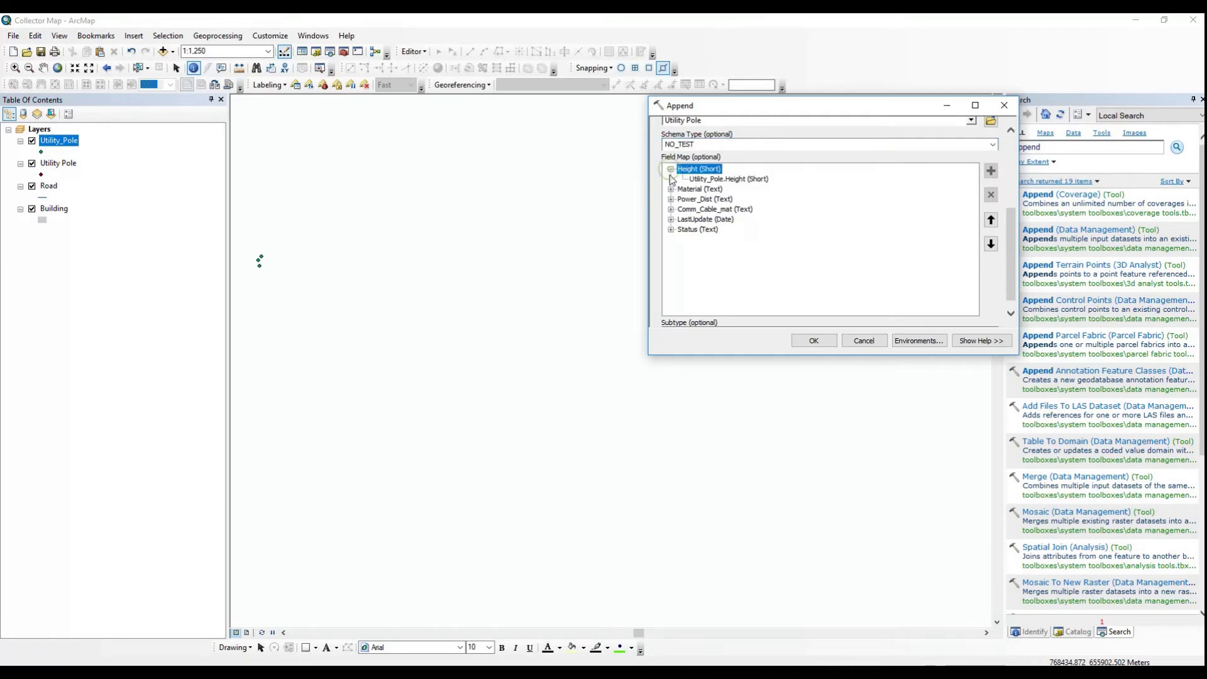
{"action": "left_click", "coordinate": [671, 190]}
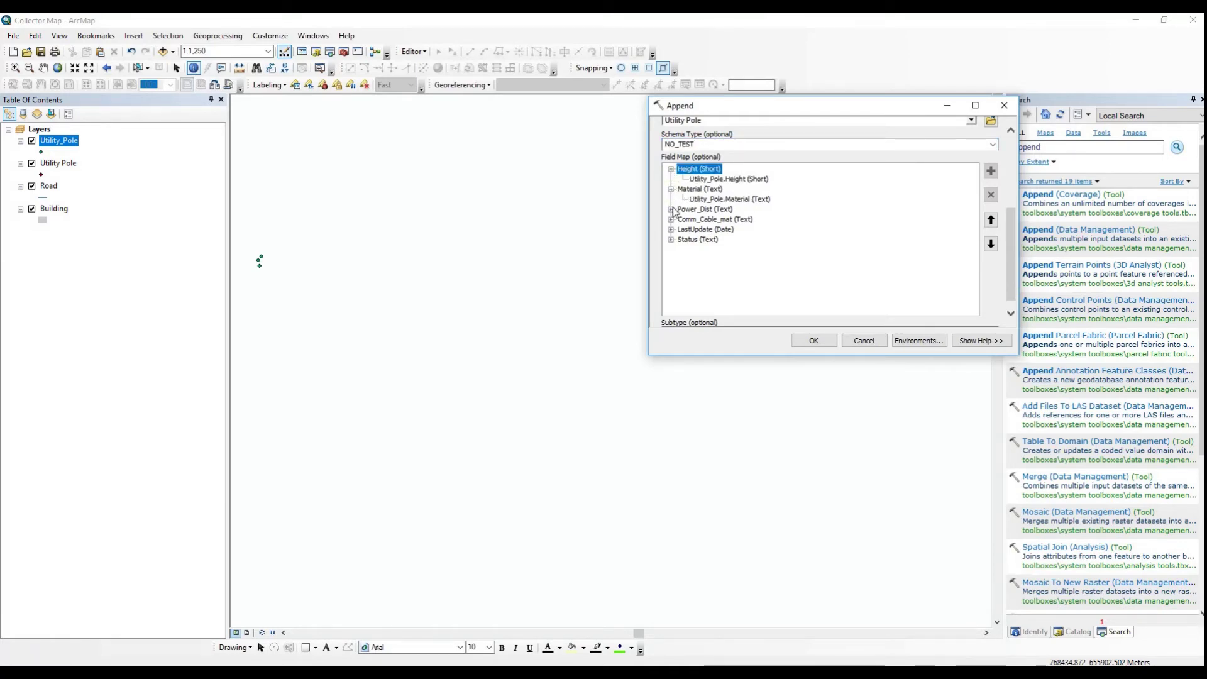
{"action": "left_click", "coordinate": [814, 341]}
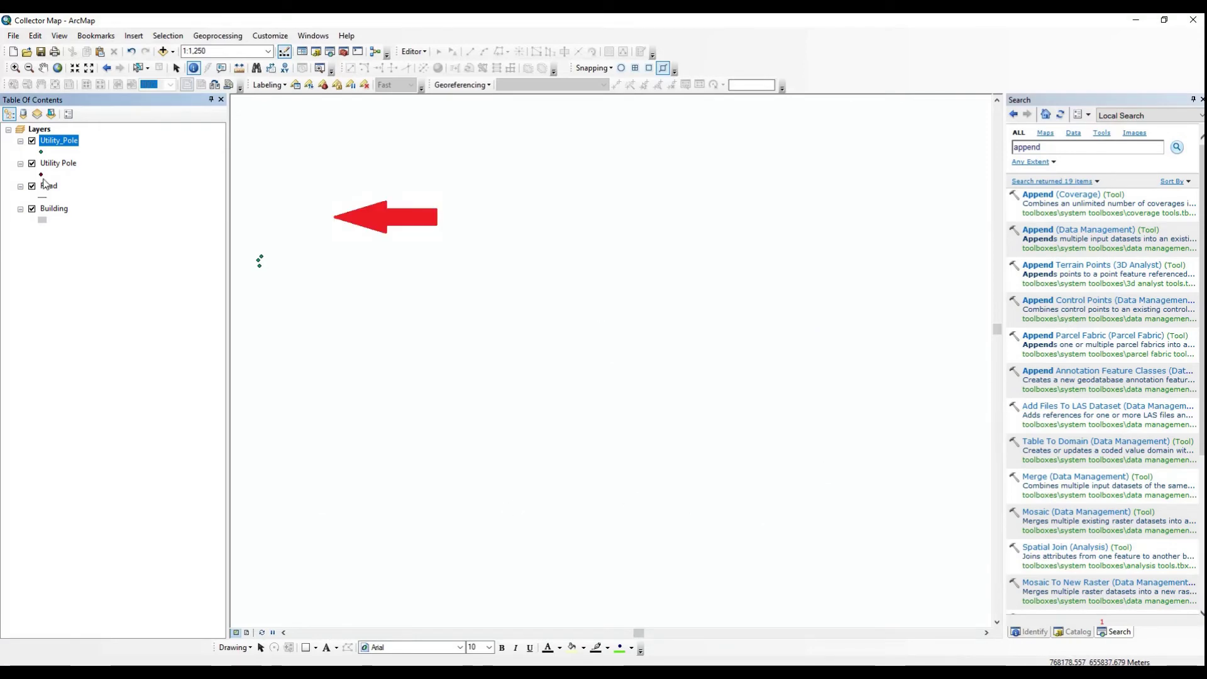
Open the attribute table of the existing Utility Pole layer to review the appended records.
{"action": "right_click", "coordinate": [56, 164]}
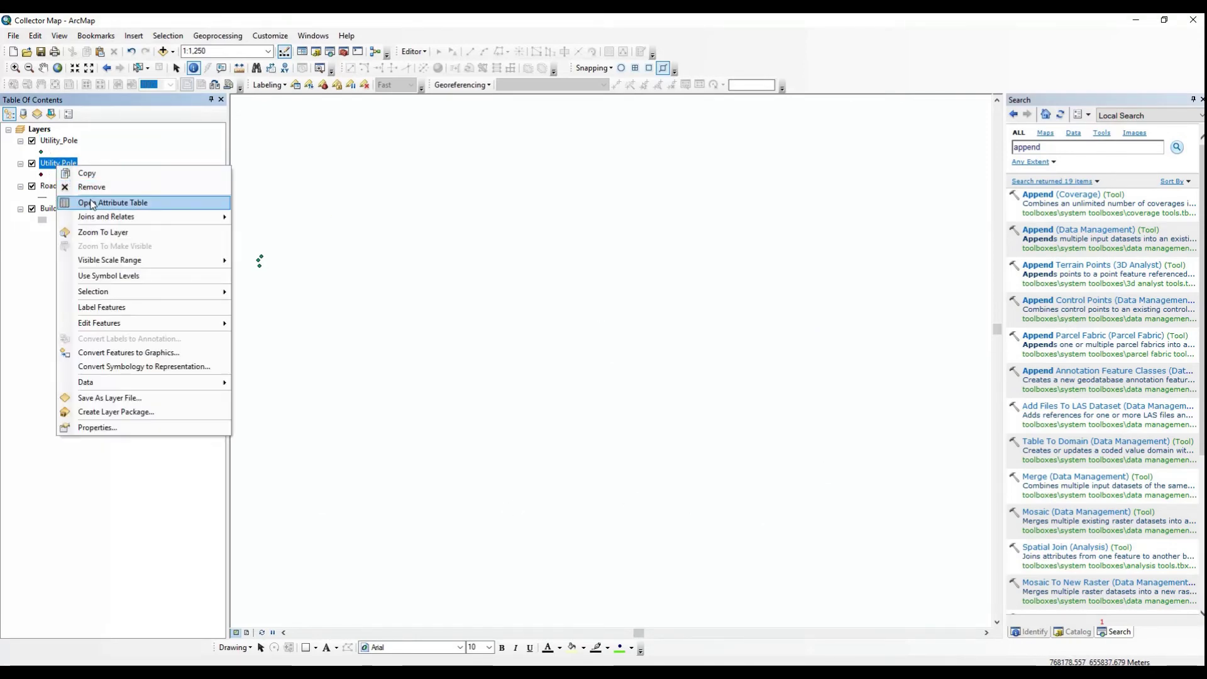
{"action": "left_click", "coordinate": [94, 203]}
{"action": "left_click_drag", "start_coordinate": [444, 566], "coordinate": [374, 563]}
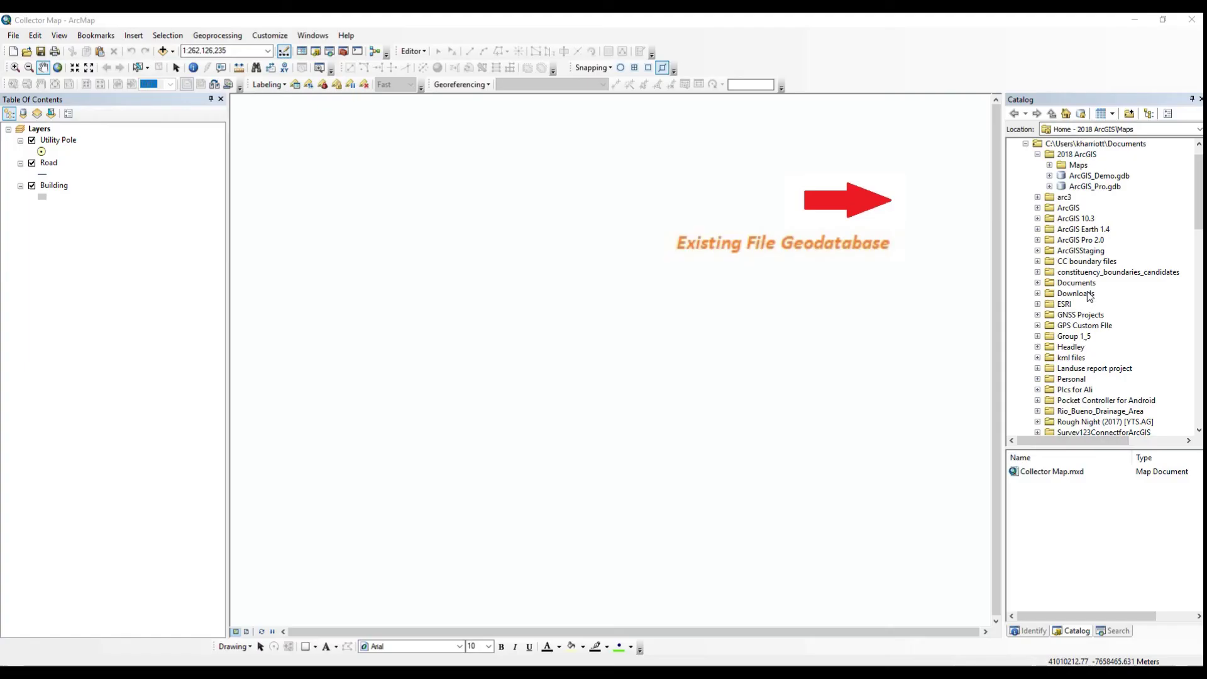
Start the Load Data wizard for the UTLYPOLE feature class in ArcGIS_Demo.gdb and proceed to the source data page.
{"action": "left_click", "coordinate": [1049, 187]}
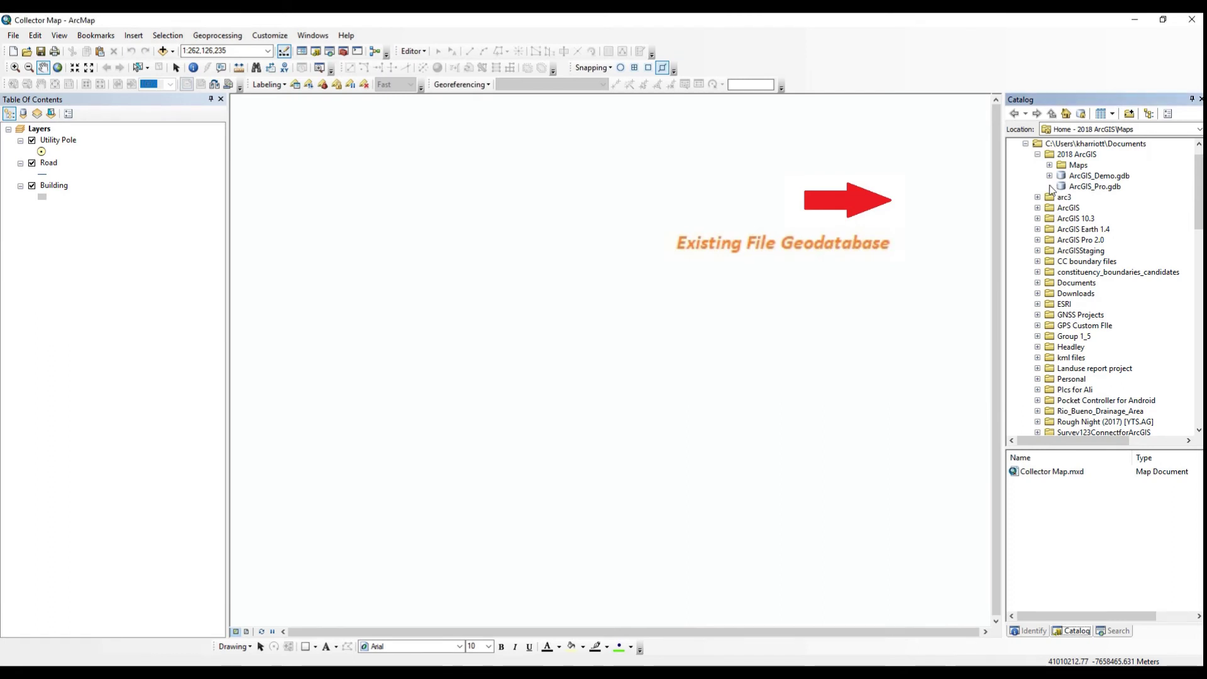
{"action": "left_click", "coordinate": [1050, 176]}
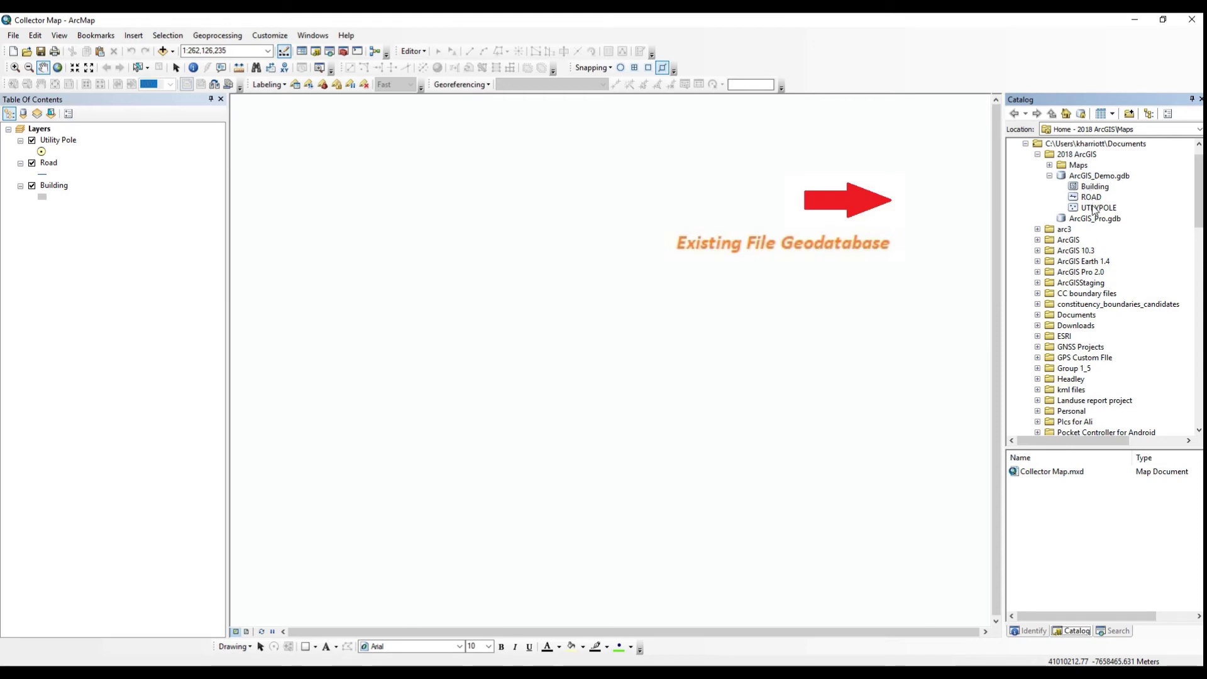
{"action": "left_click", "coordinate": [1091, 207]}
{"action": "right_click", "coordinate": [1092, 205]}
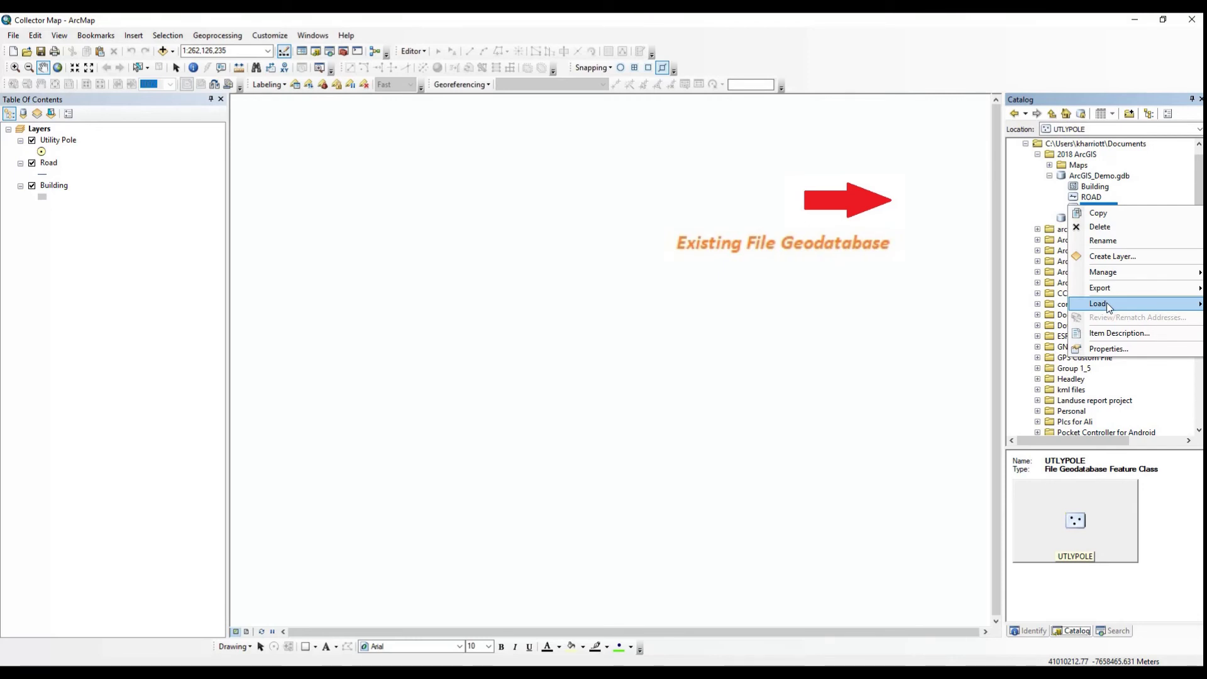
{"action": "mouse_move", "coordinate": [1107, 303]}
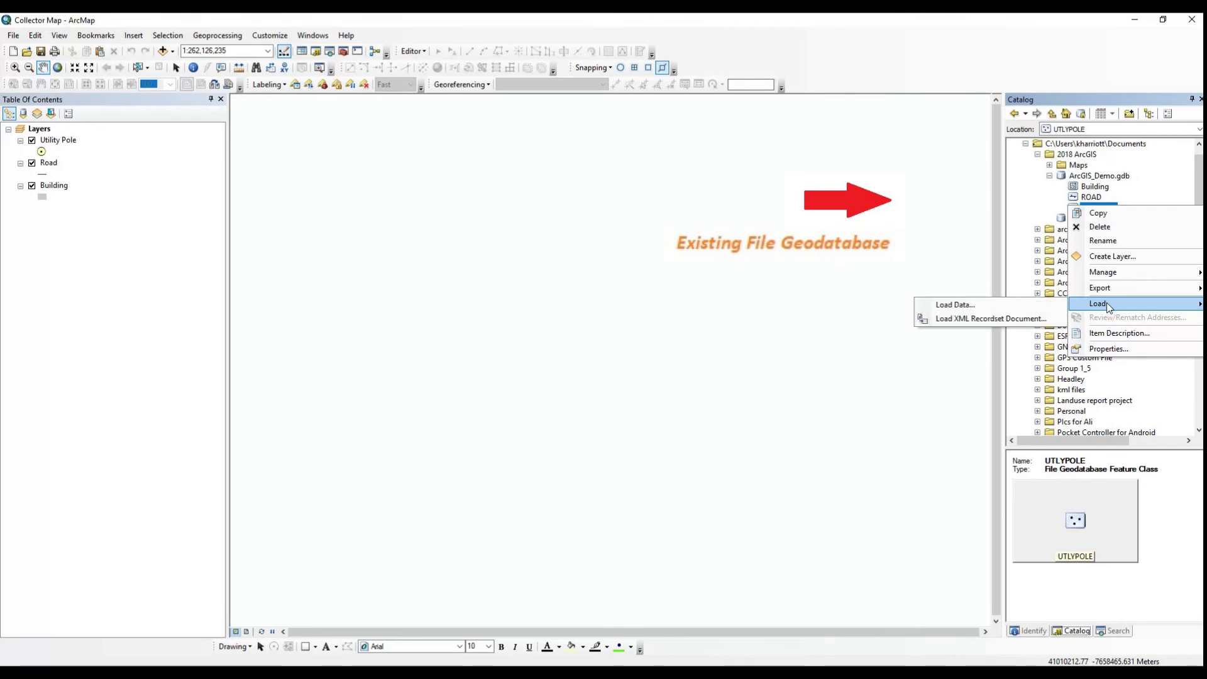
{"action": "left_click", "coordinate": [994, 309]}
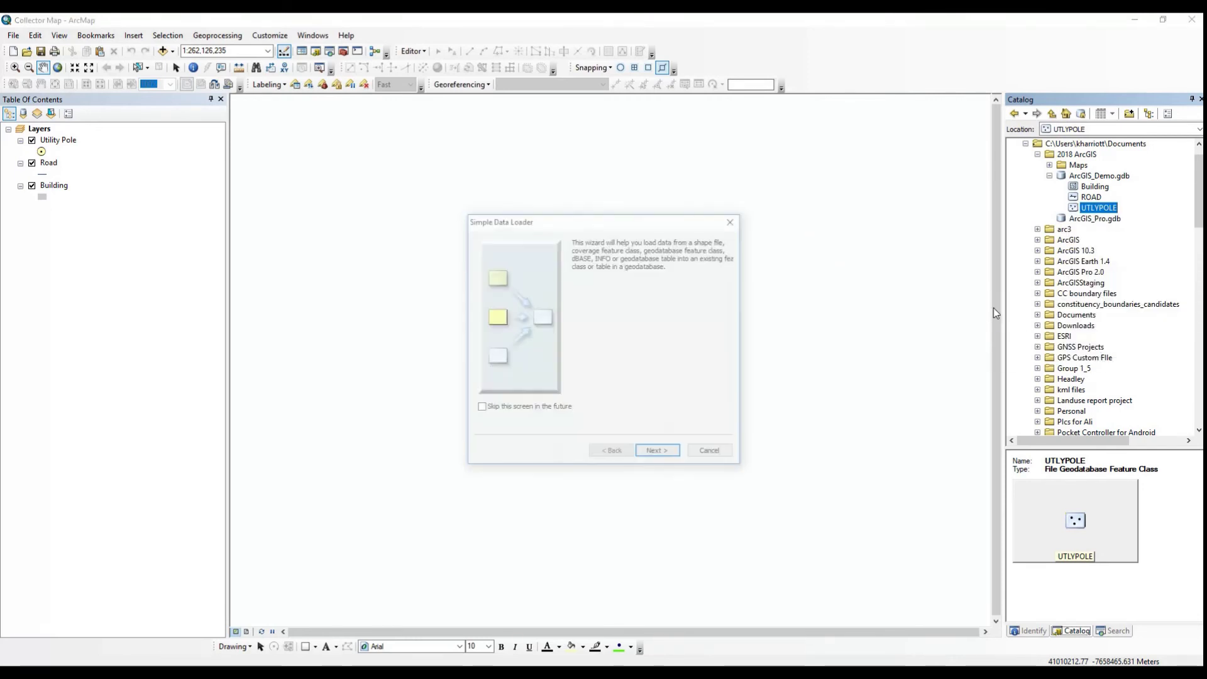
{"action": "left_click", "coordinate": [654, 454]}
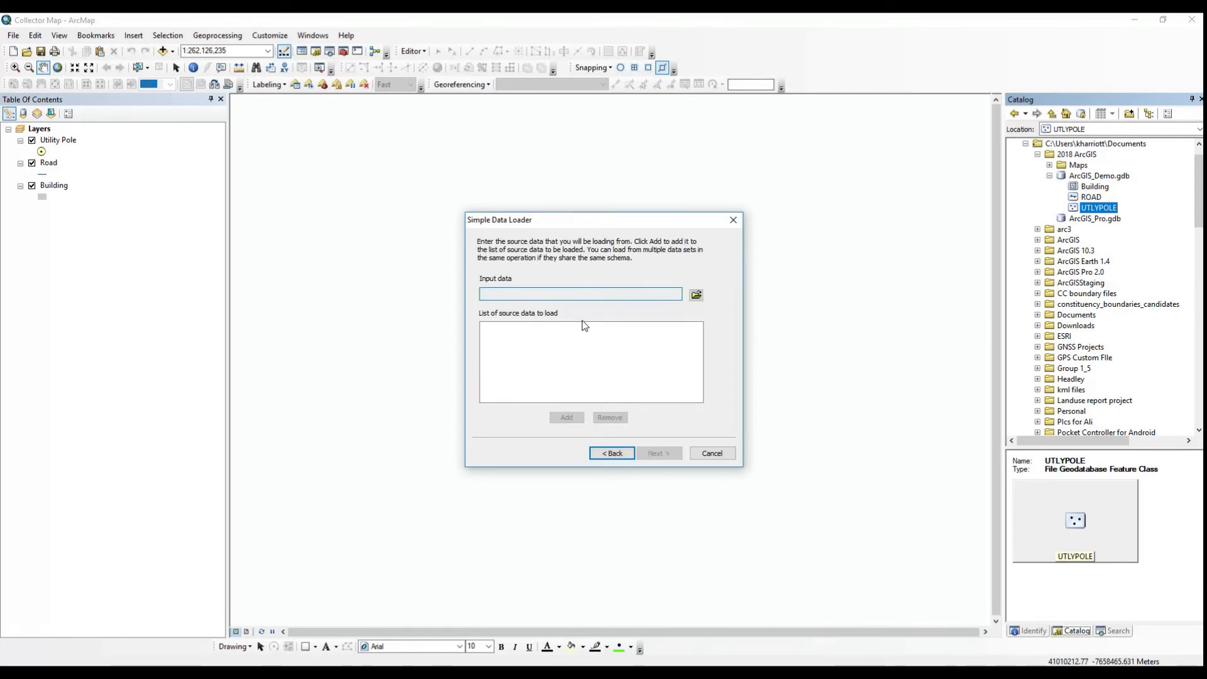
Add Utility_Pole.shp from the extracted Utility_Pole folder to the list of source data to load.
{"action": "left_click", "coordinate": [697, 295]}
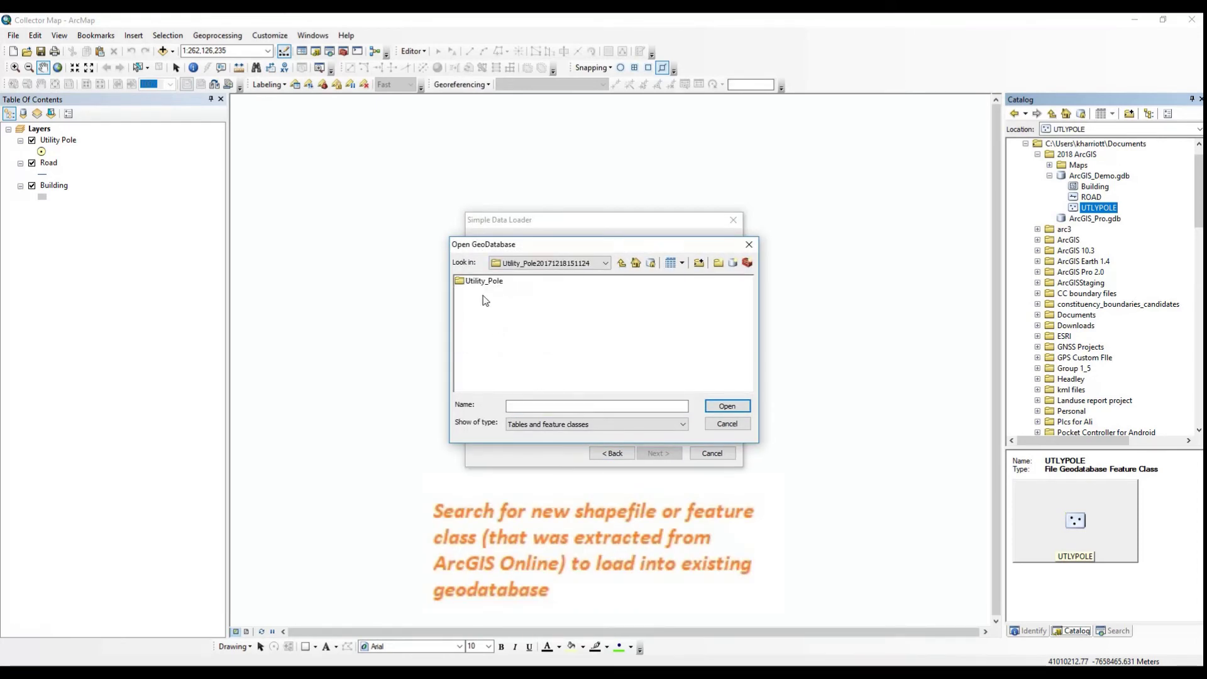
{"action": "double_click", "coordinate": [481, 282]}
{"action": "left_click", "coordinate": [483, 282]}
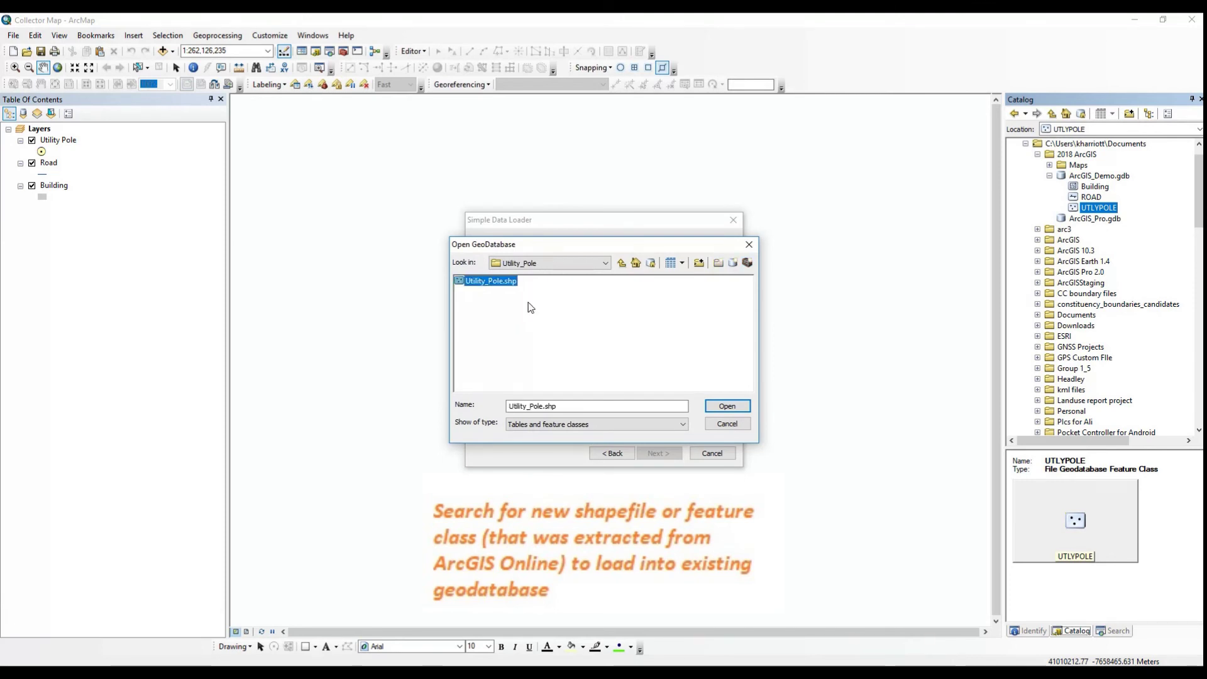
{"action": "left_click", "coordinate": [727, 405]}
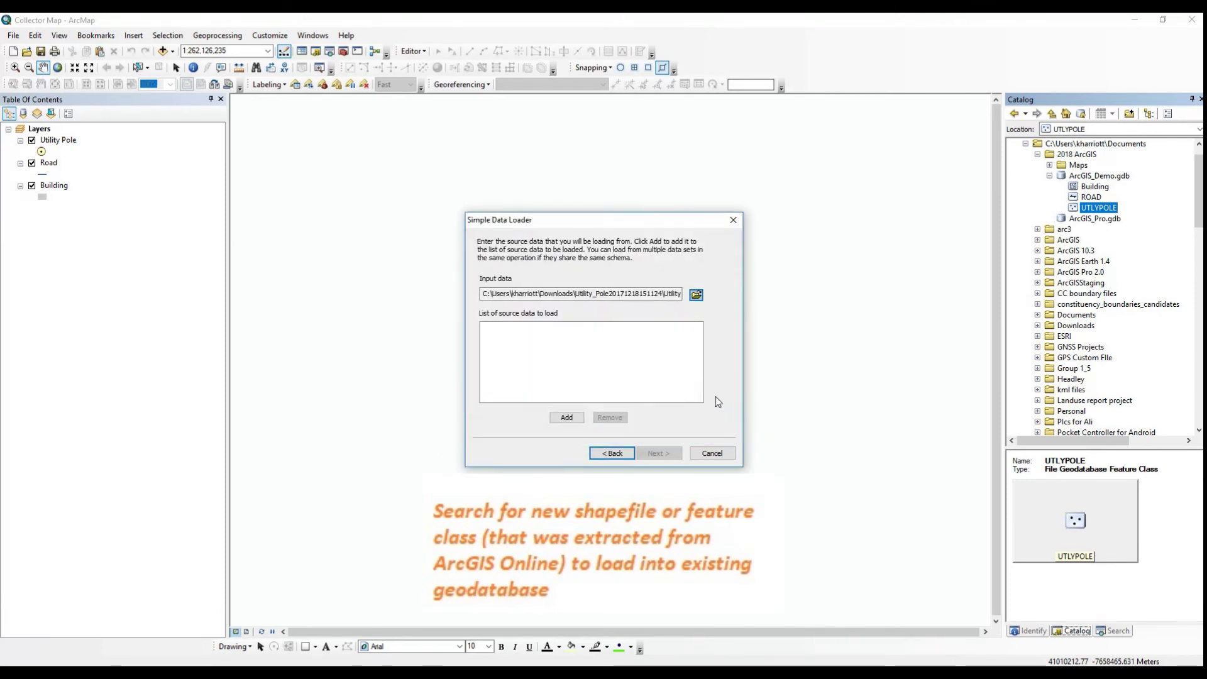
{"action": "left_click", "coordinate": [566, 418]}
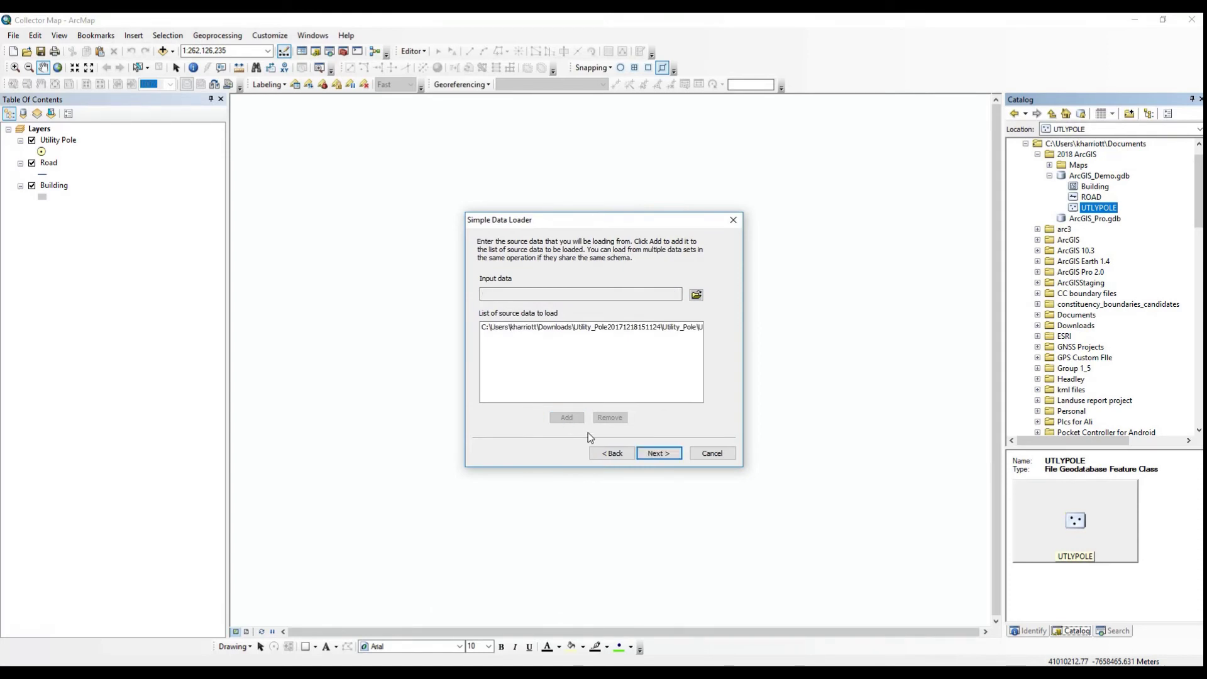
{"action": "left_click", "coordinate": [655, 453]}
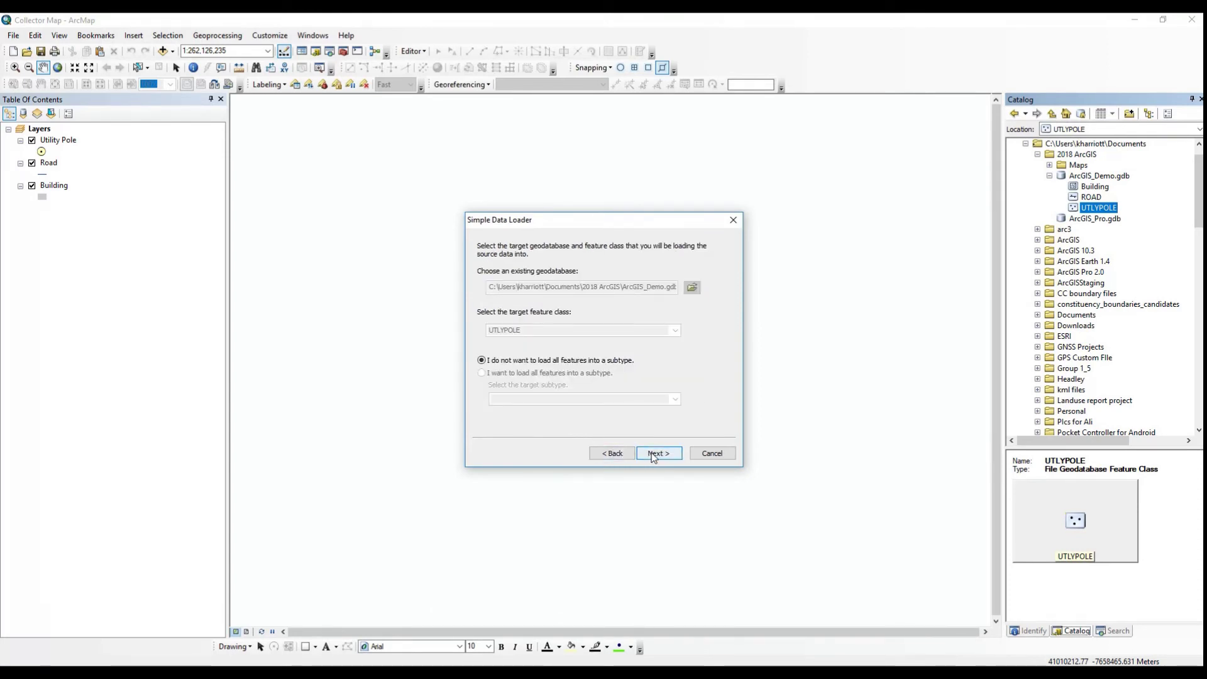
Accept the UTLYPOLE target without a subtype and match the Comm_Cable_mat target field to the Comm_Cable source field.
{"action": "left_click", "coordinate": [654, 454]}
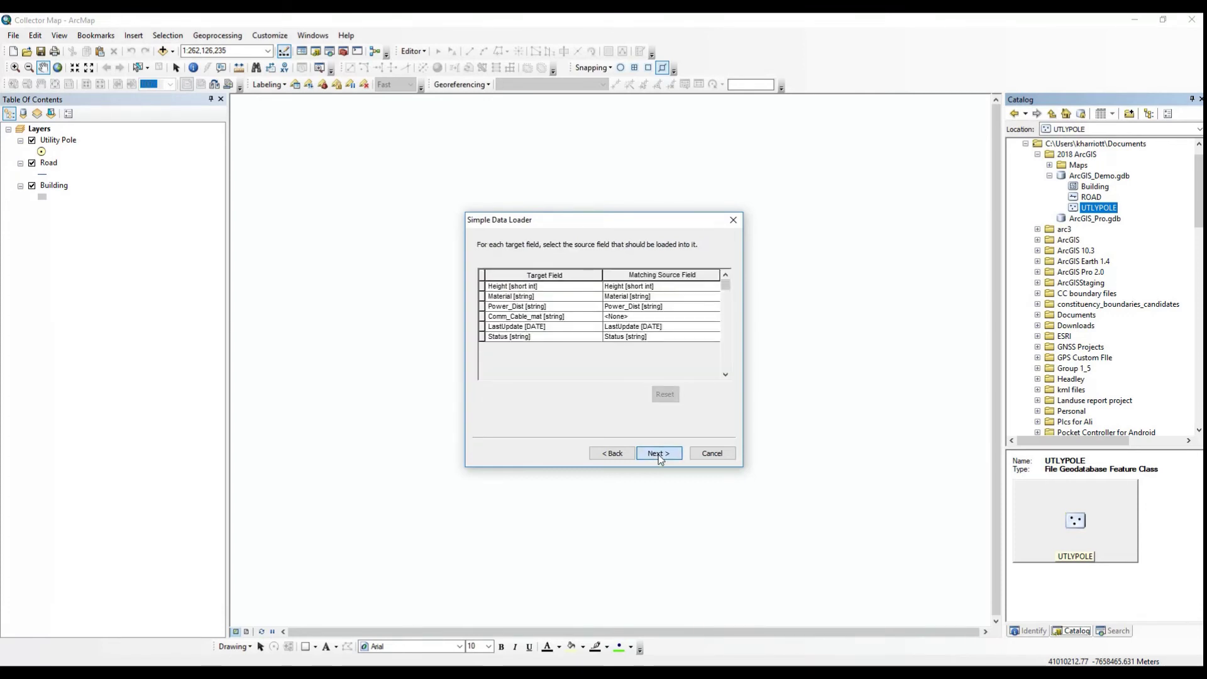
{"action": "left_click", "coordinate": [652, 317]}
{"action": "left_click", "coordinate": [652, 316]}
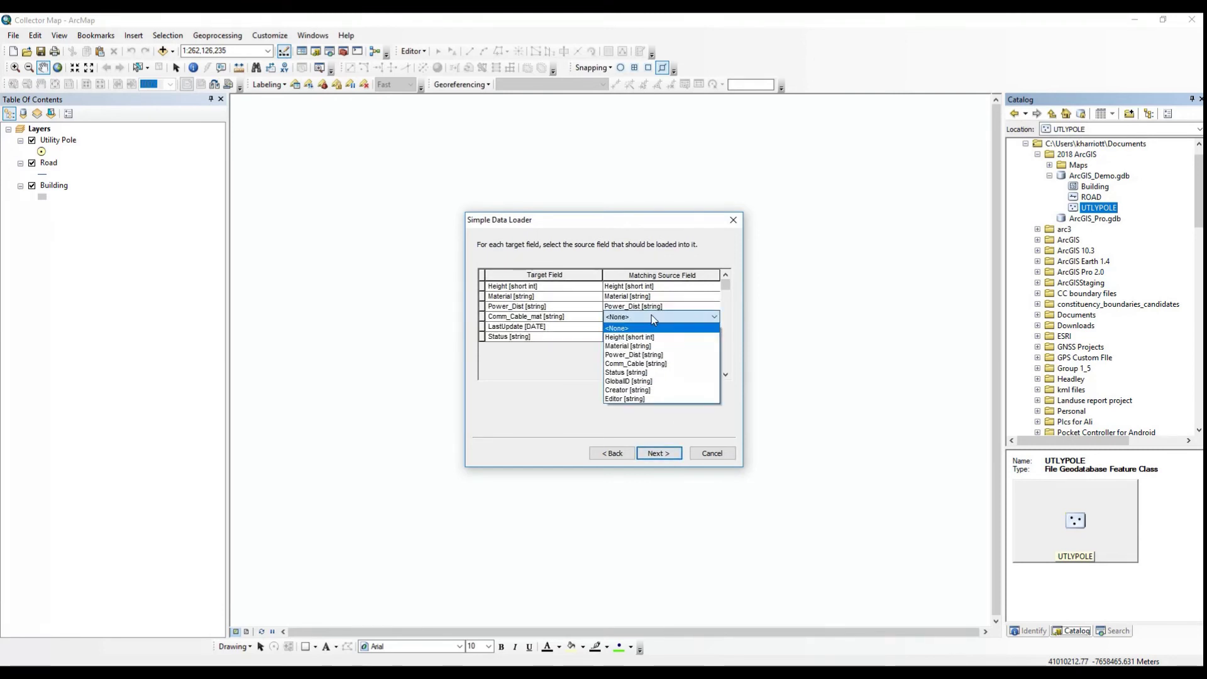
{"action": "left_click", "coordinate": [655, 364]}
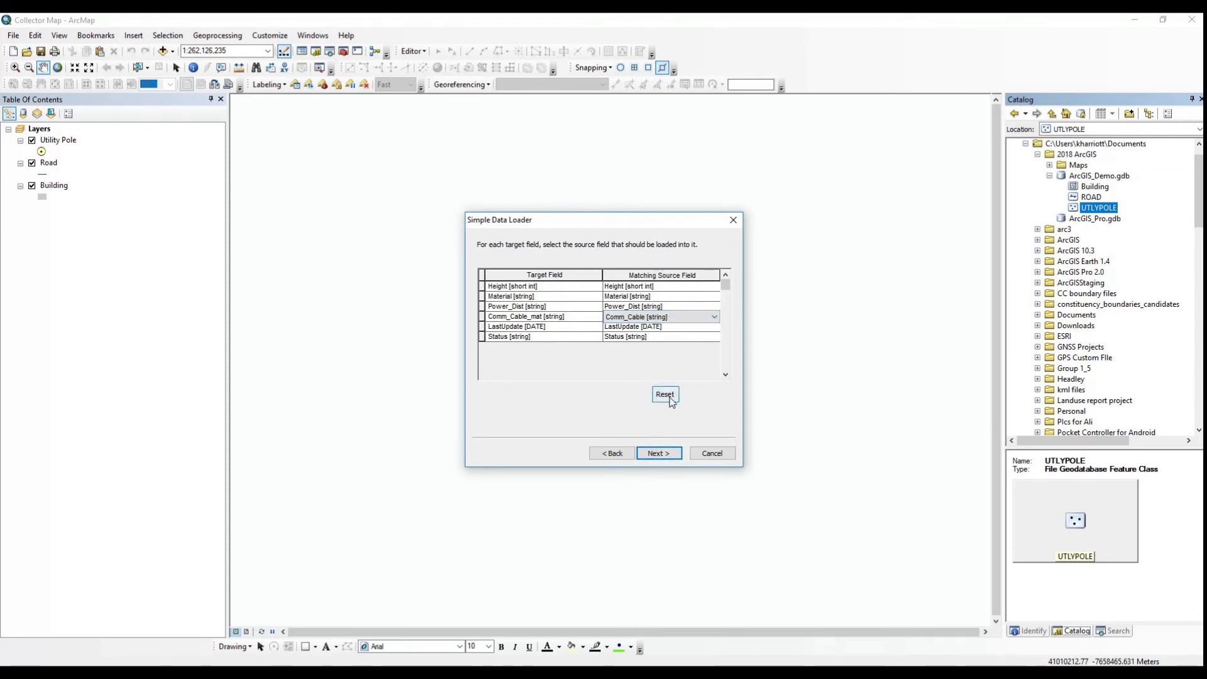
Choose to load all of the source data and finish the data load into UTLYPOLE.
{"action": "left_click", "coordinate": [658, 453]}
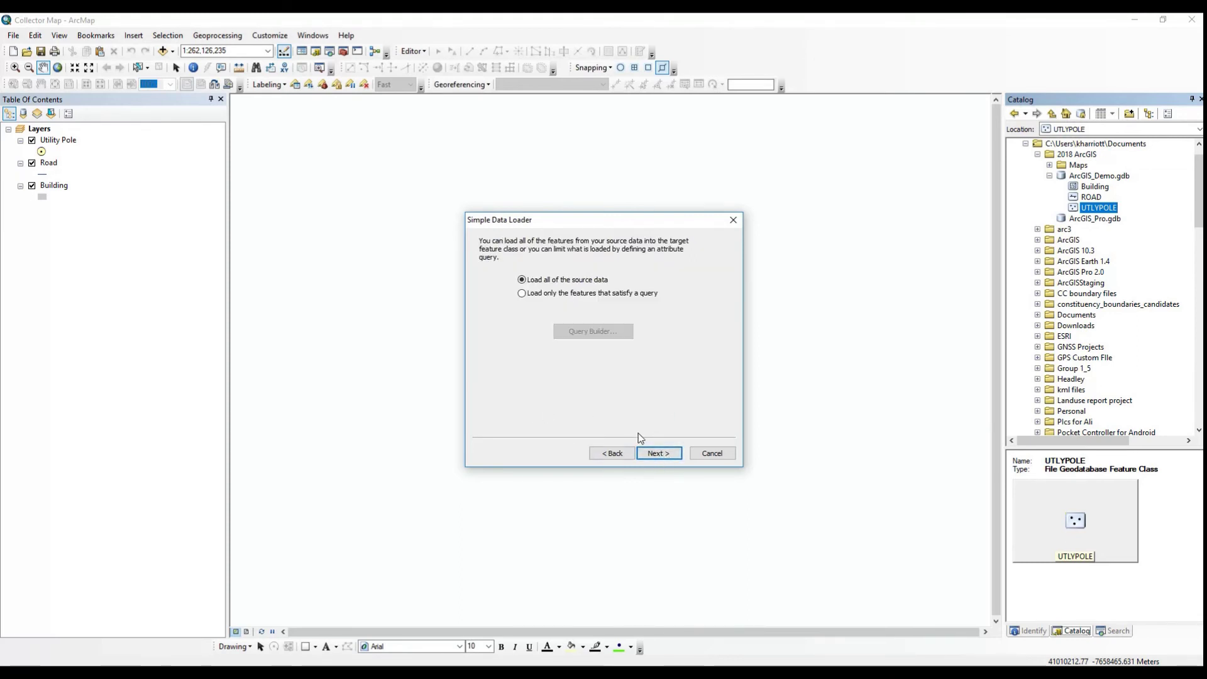
{"action": "left_click", "coordinate": [656, 453]}
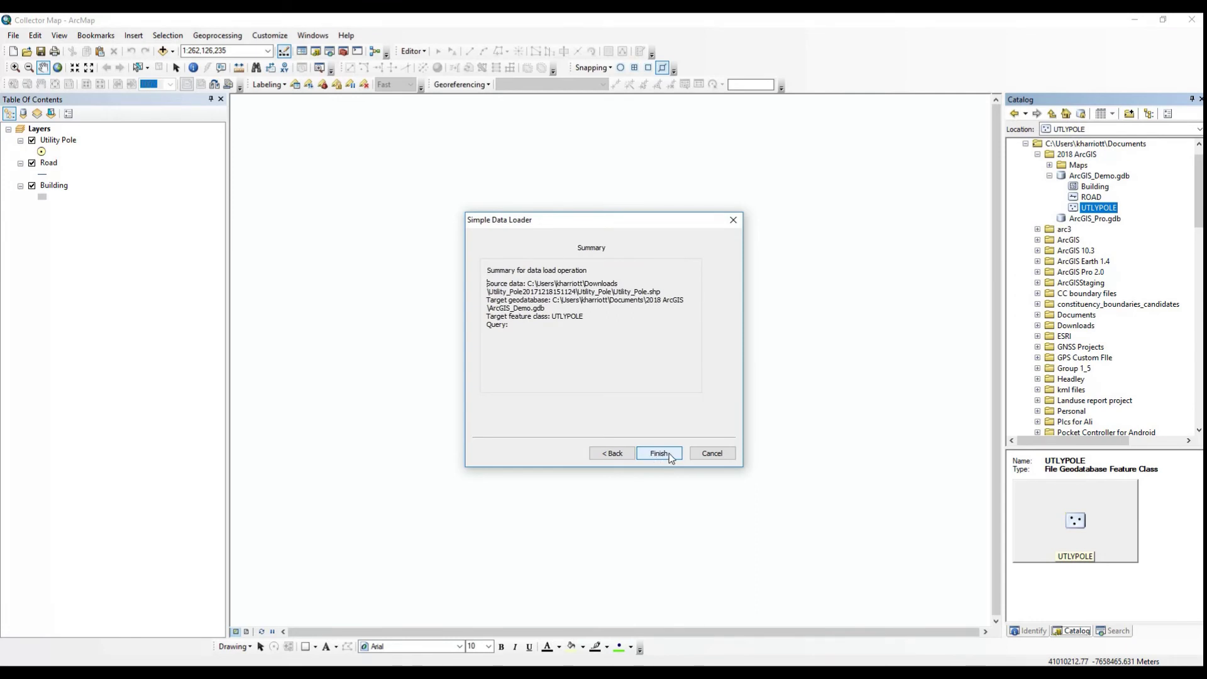
{"action": "left_click", "coordinate": [660, 455]}
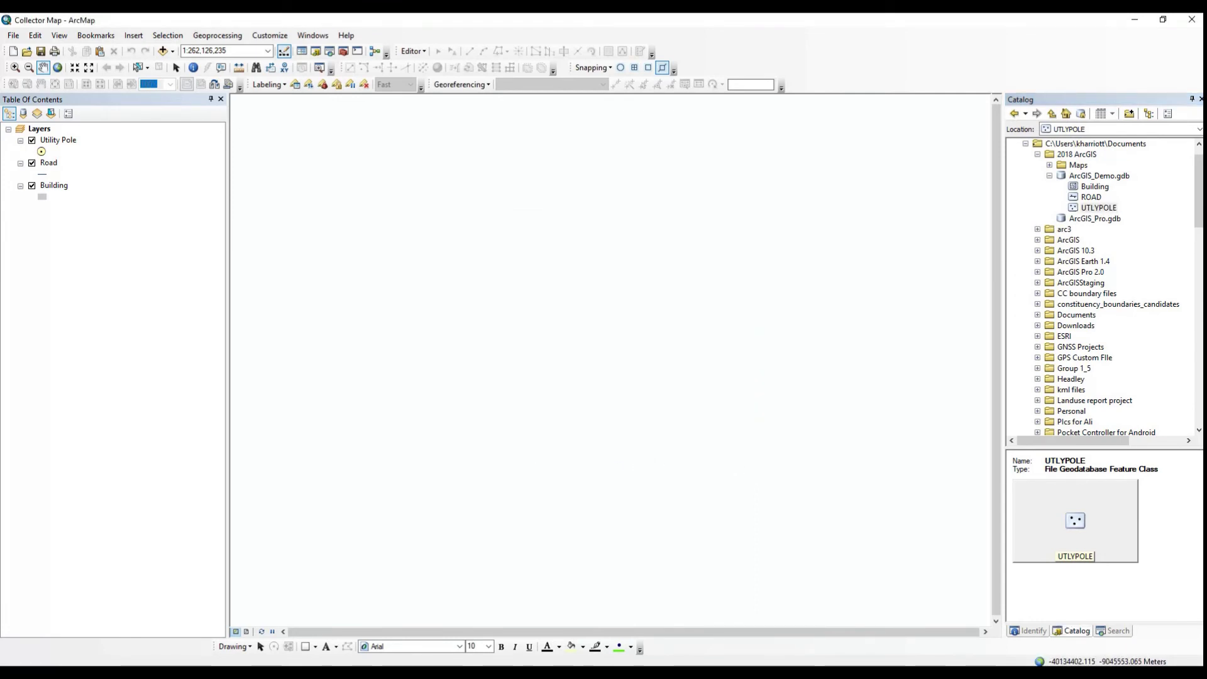
Remove the Utility Pole layer from the map and add the UTLYPOLE feature class from ArcGIS_Demo.gdb again.
{"action": "left_click", "coordinate": [57, 139]}
{"action": "key", "text": "Delete"}
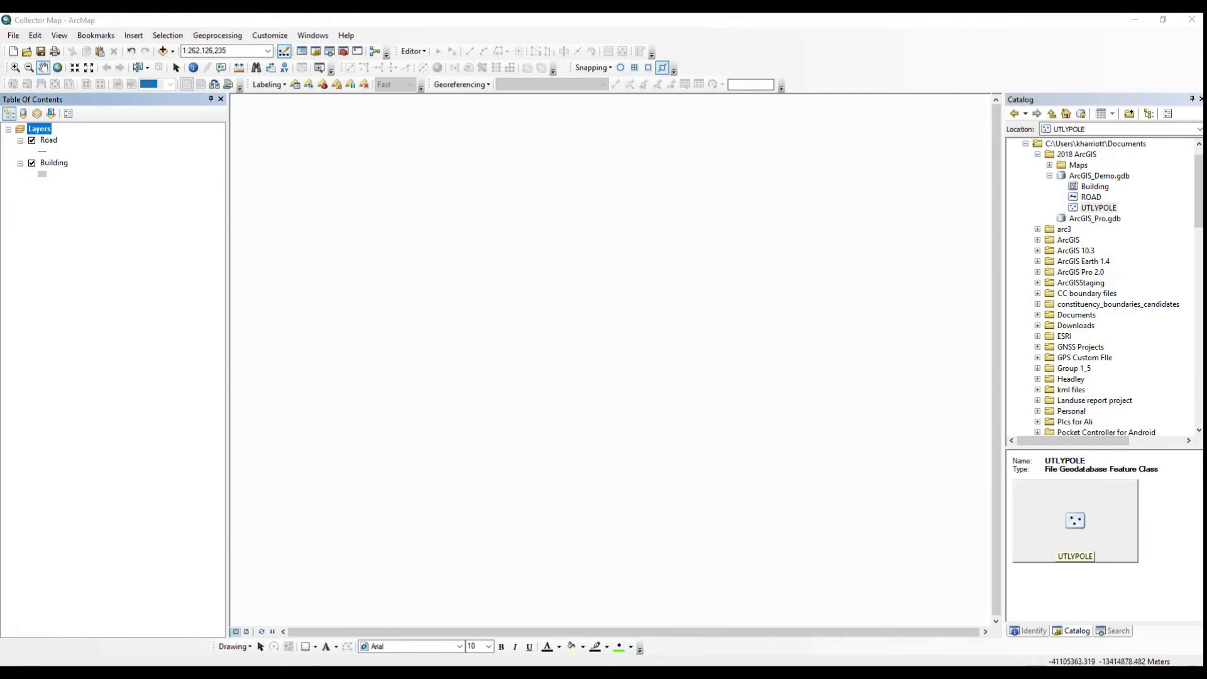
{"action": "left_click", "coordinate": [1098, 209]}
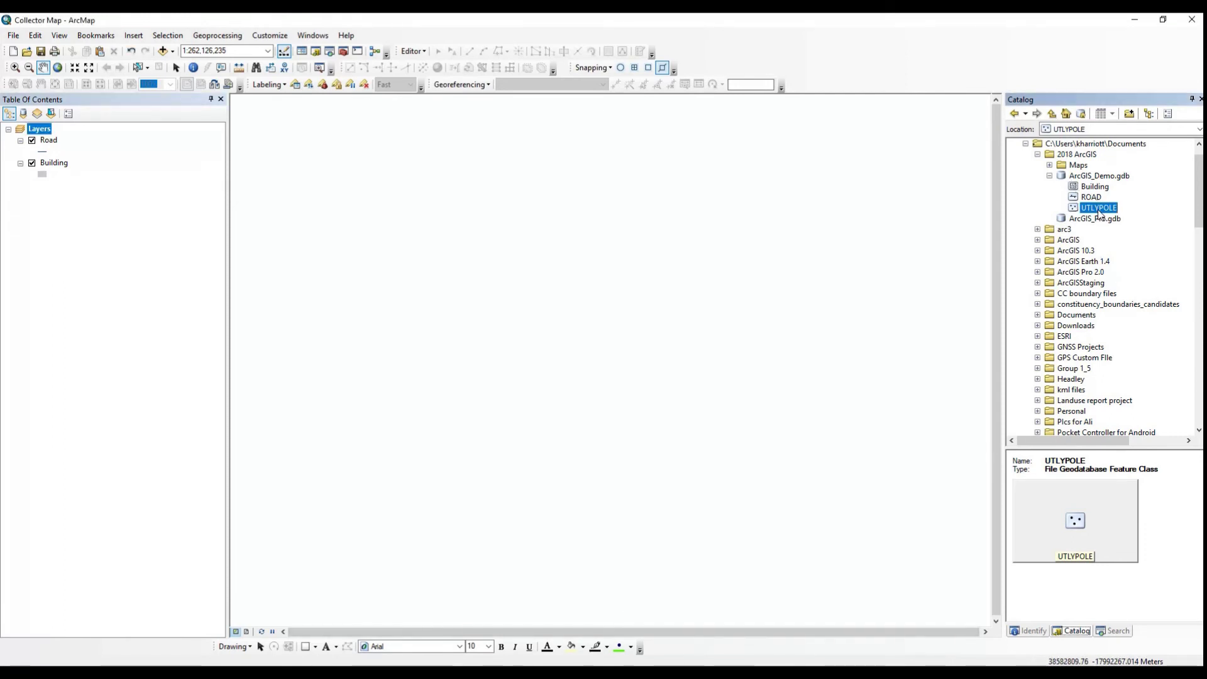
{"action": "left_click_drag", "start_coordinate": [1100, 214], "coordinate": [131, 129]}
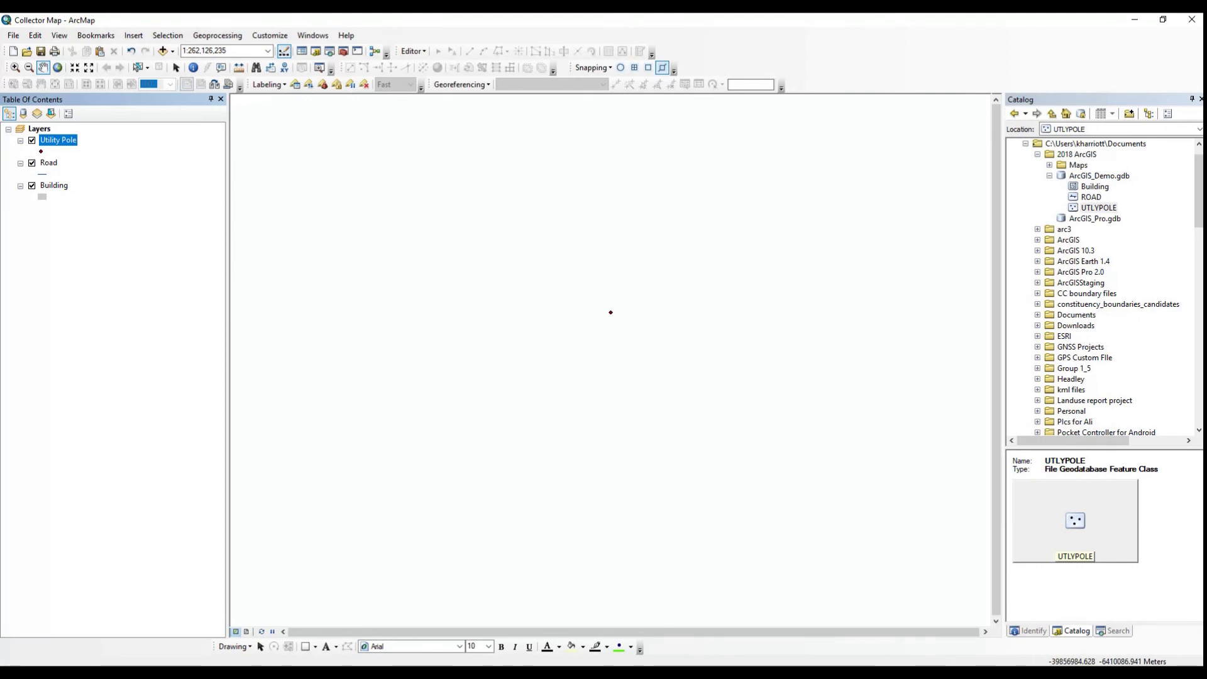
Identify the loaded utility pole point on the map to review its attributes.
{"action": "left_click", "coordinate": [195, 68]}
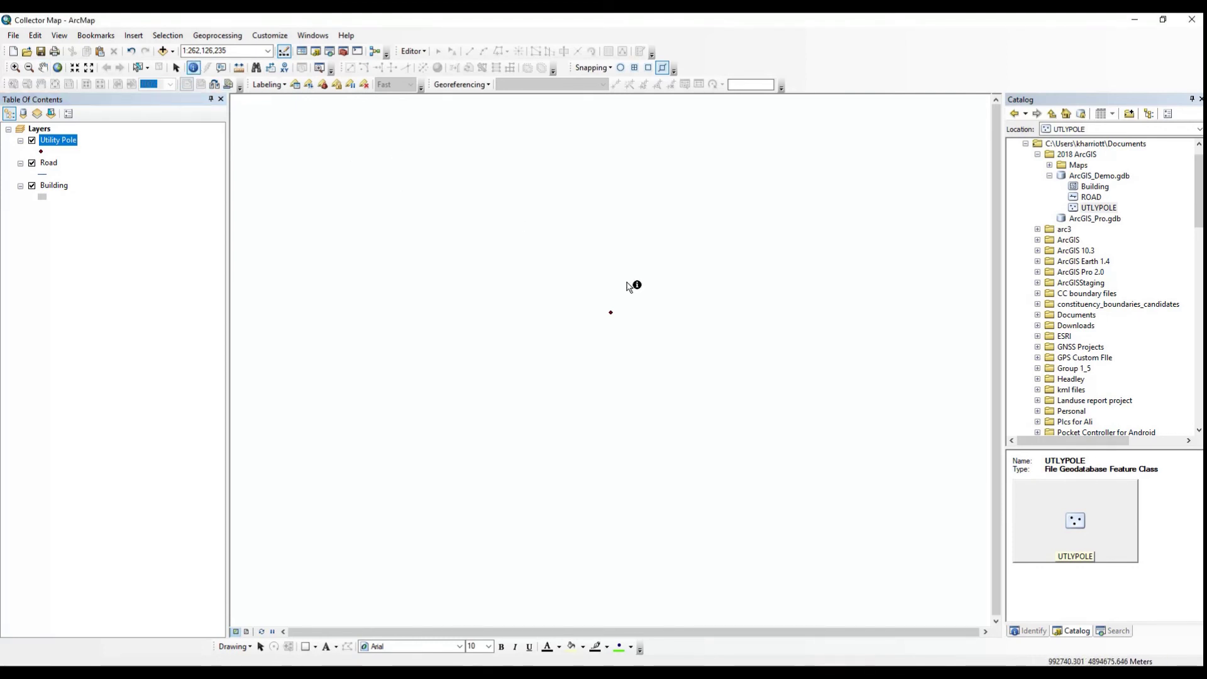
{"action": "left_click", "coordinate": [611, 313]}
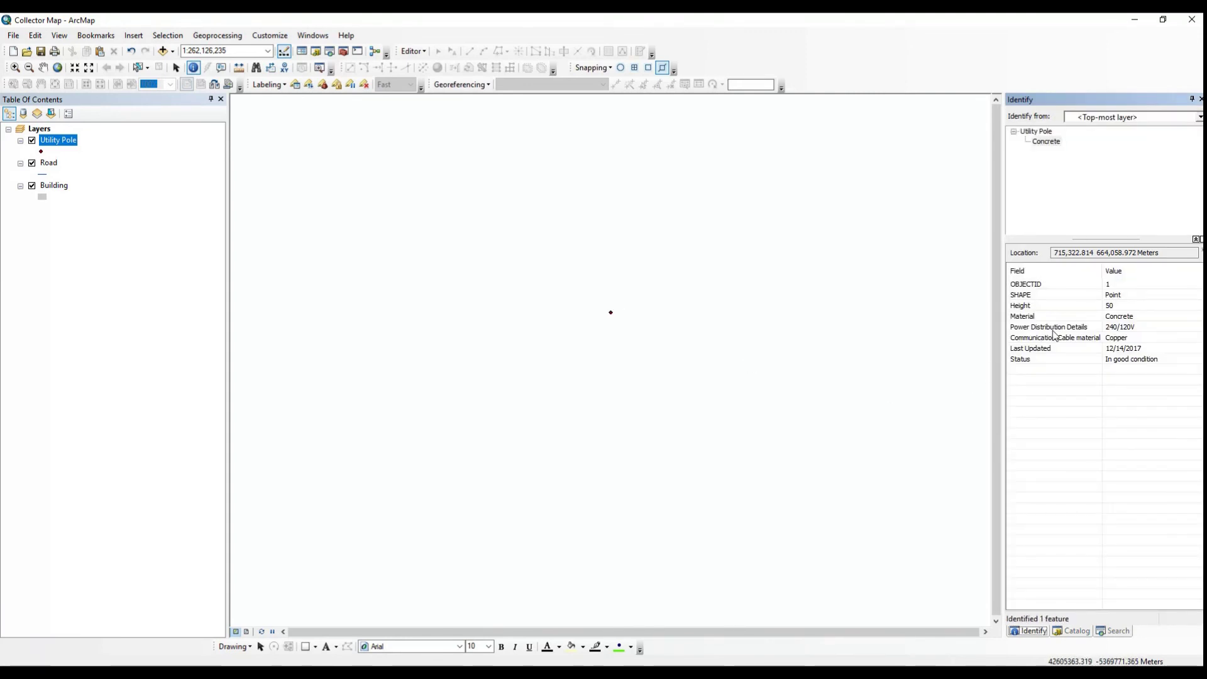